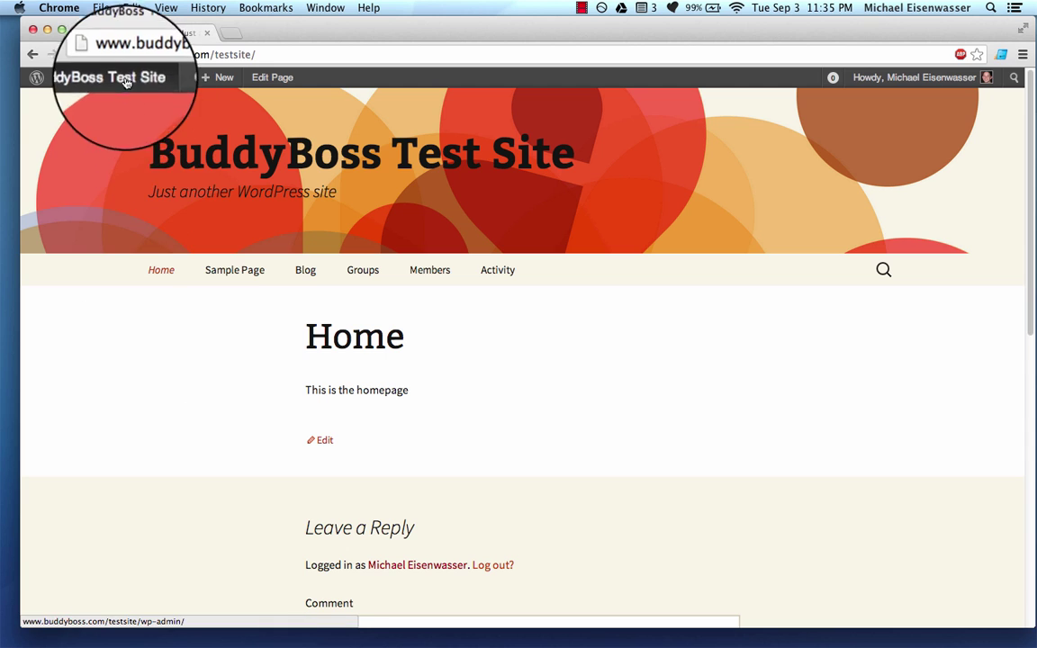
# - Go from the admin dashboard to the Plugins Add New screen
pyautogui.moveTo(126, 82)
pyautogui.click(112, 102)
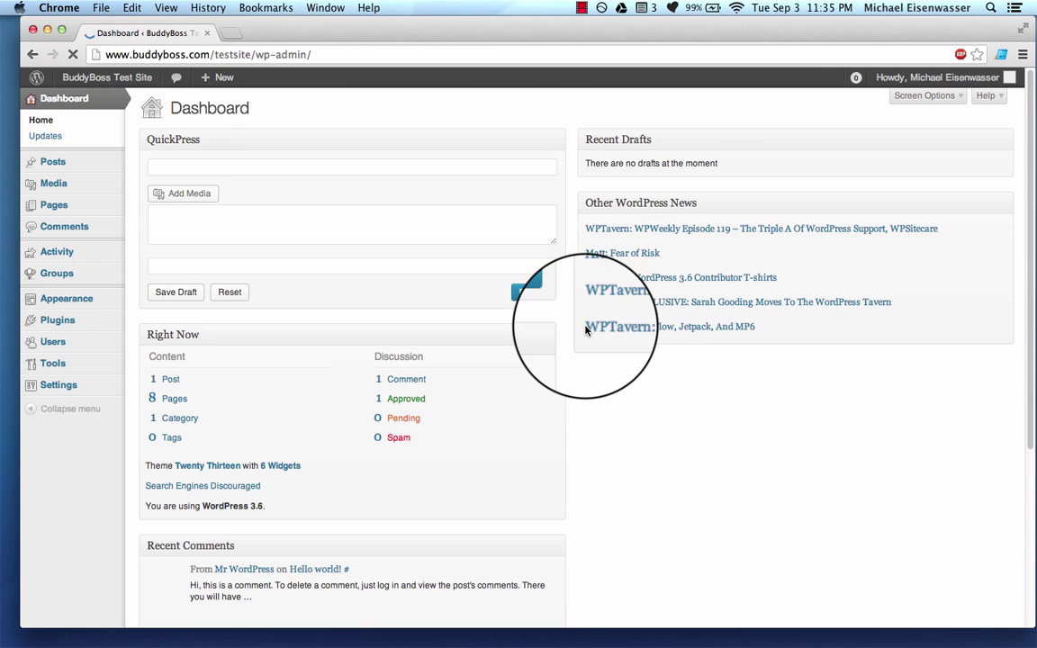
pyautogui.moveTo(90, 321)
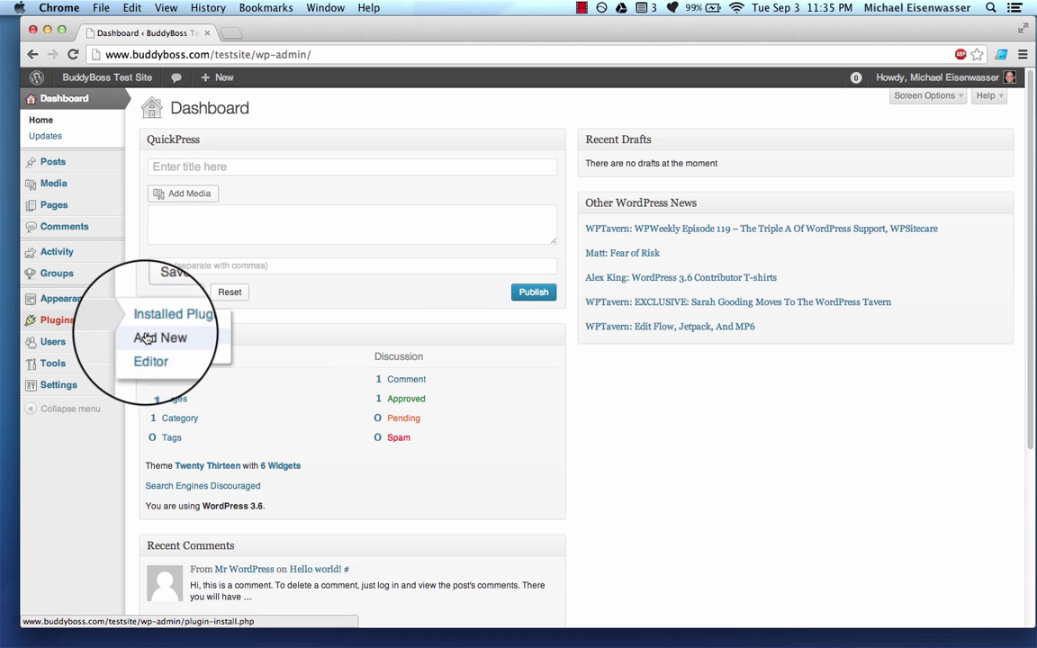
pyautogui.click(92, 324)
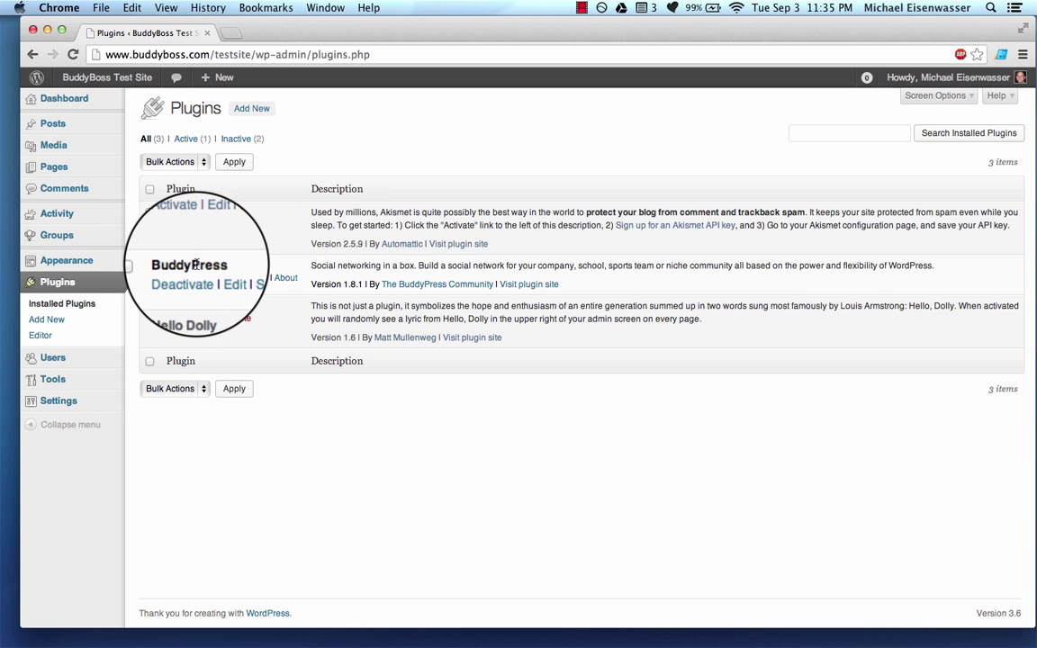
pyautogui.click(49, 320)
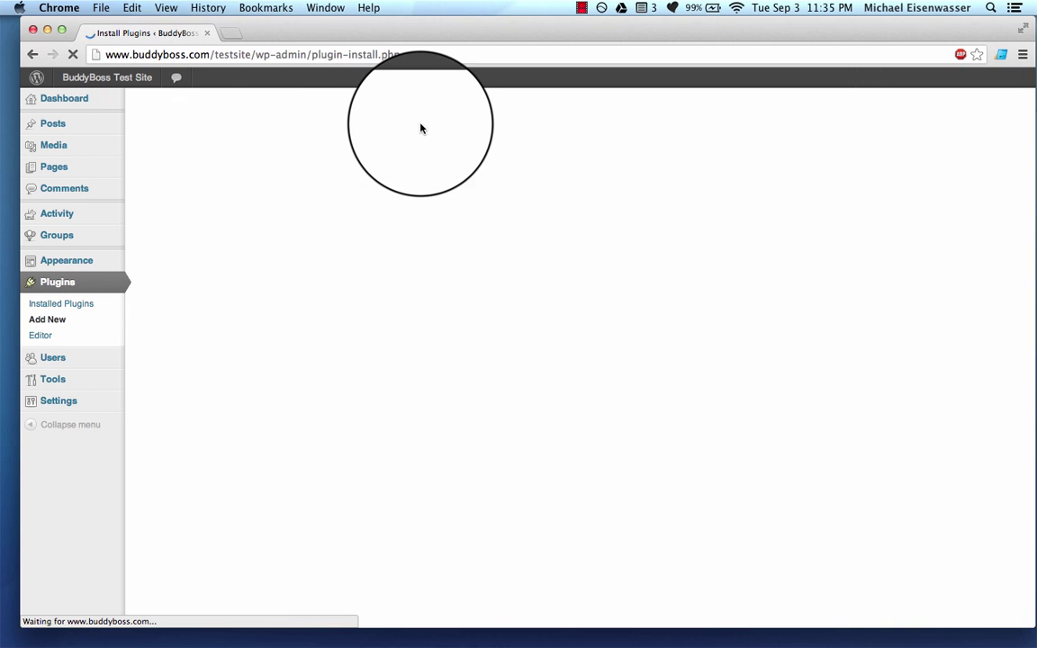
# - Search the plugin directory for 'bbPress' and install bbPress 2.4
pyautogui.click(230, 217)
pyautogui.write('b')
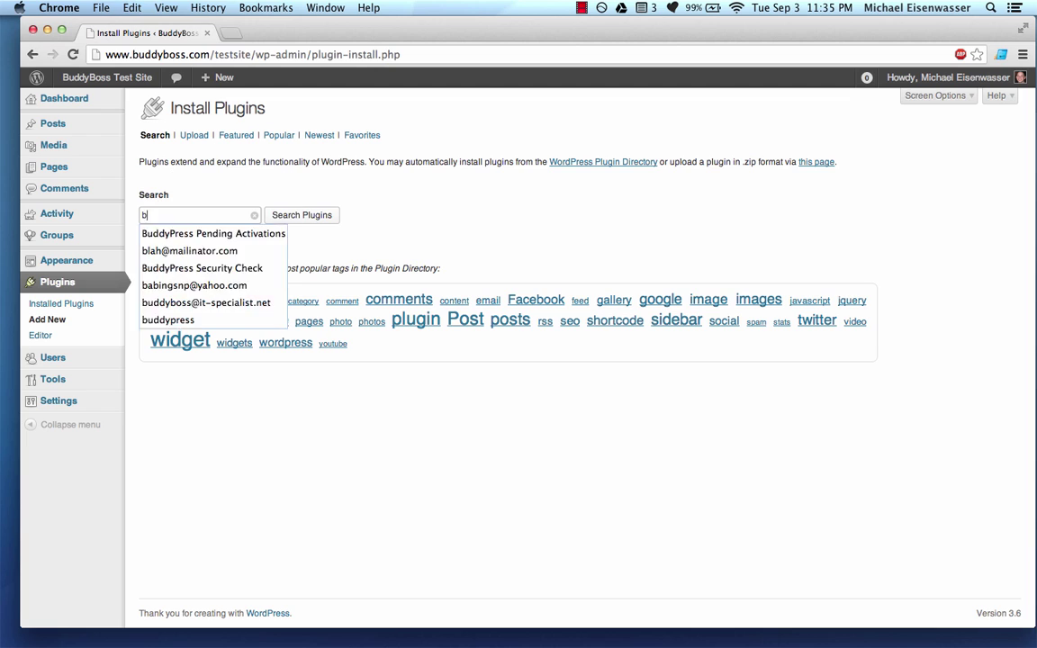
pyautogui.write('bPress')
pyautogui.press('Return')
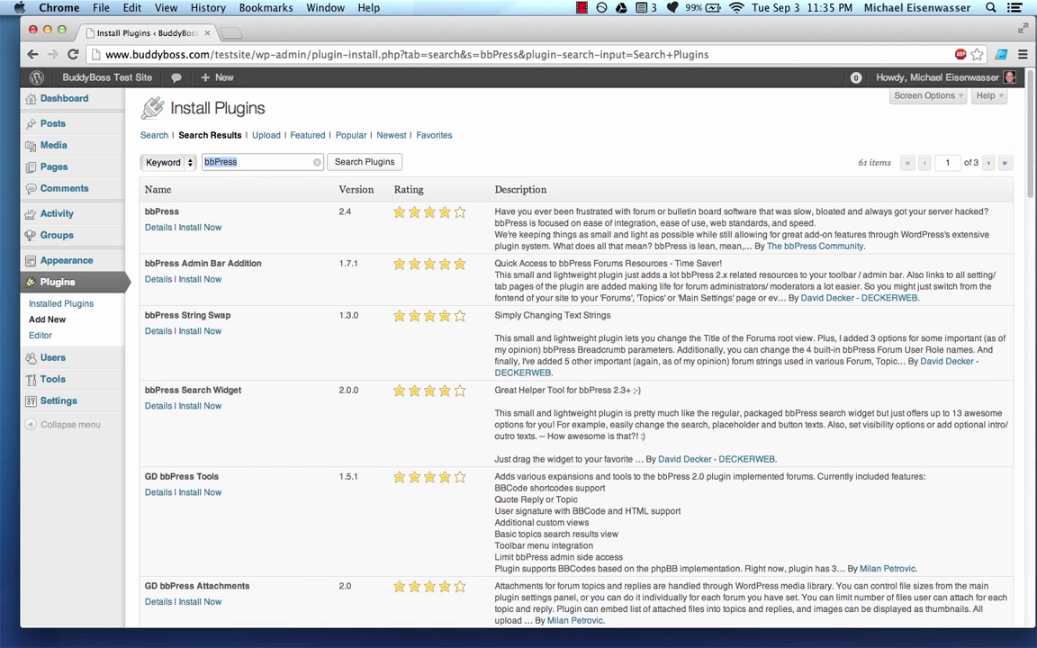
pyautogui.click(200, 227)
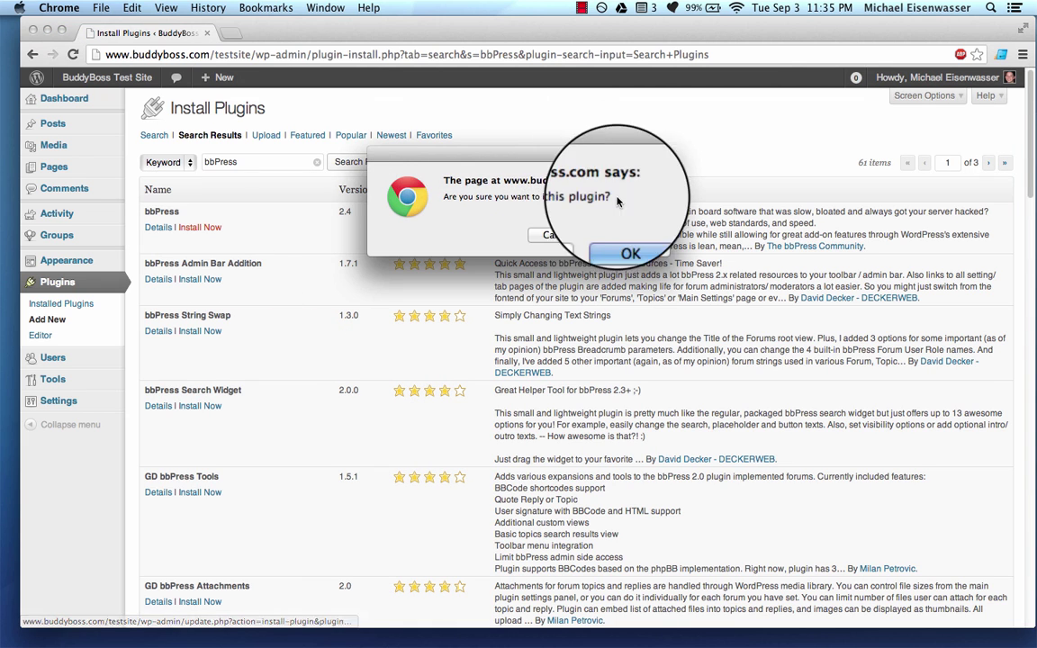
pyautogui.click(630, 235)
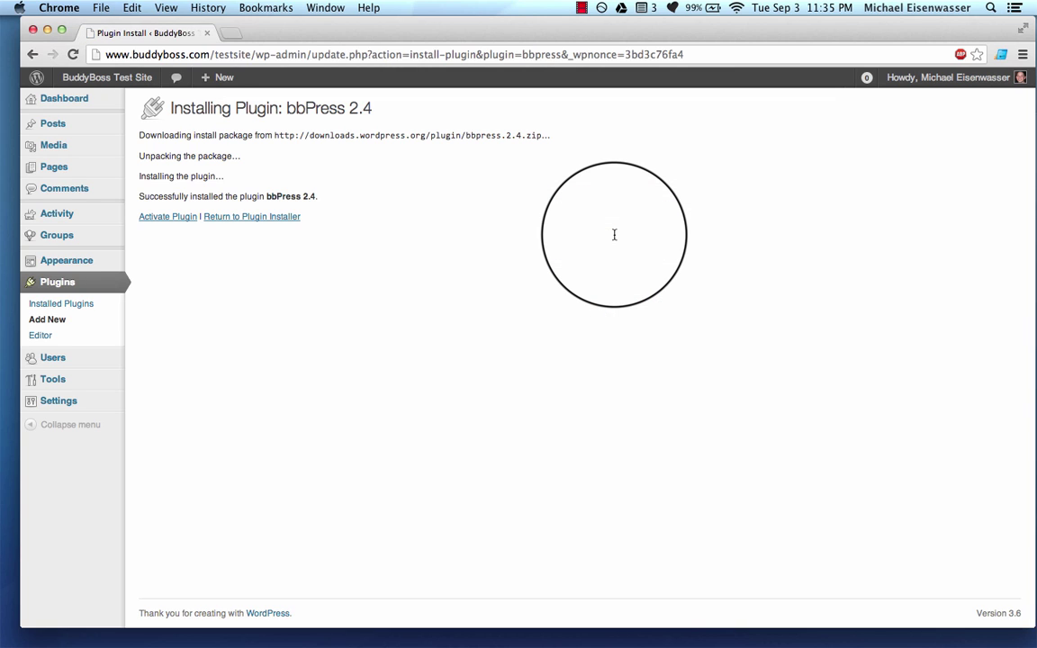
# - Activate the bbPress plugin and open the Settings > Forums page
pyautogui.click(181, 218)
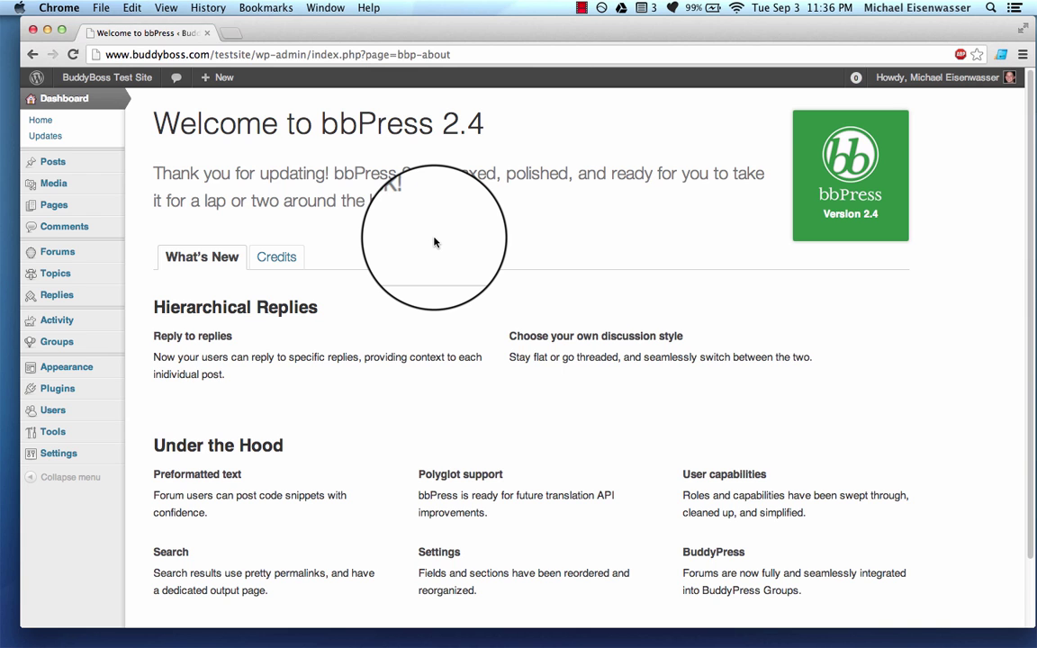
pyautogui.scroll(-2, 434, 242)
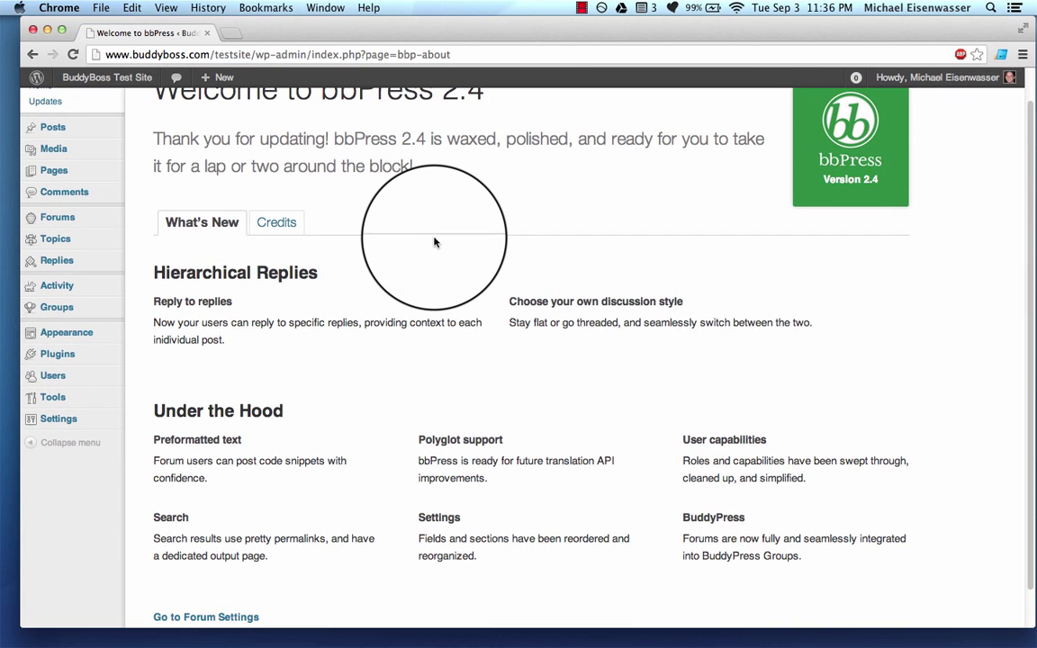
pyautogui.moveTo(89, 219)
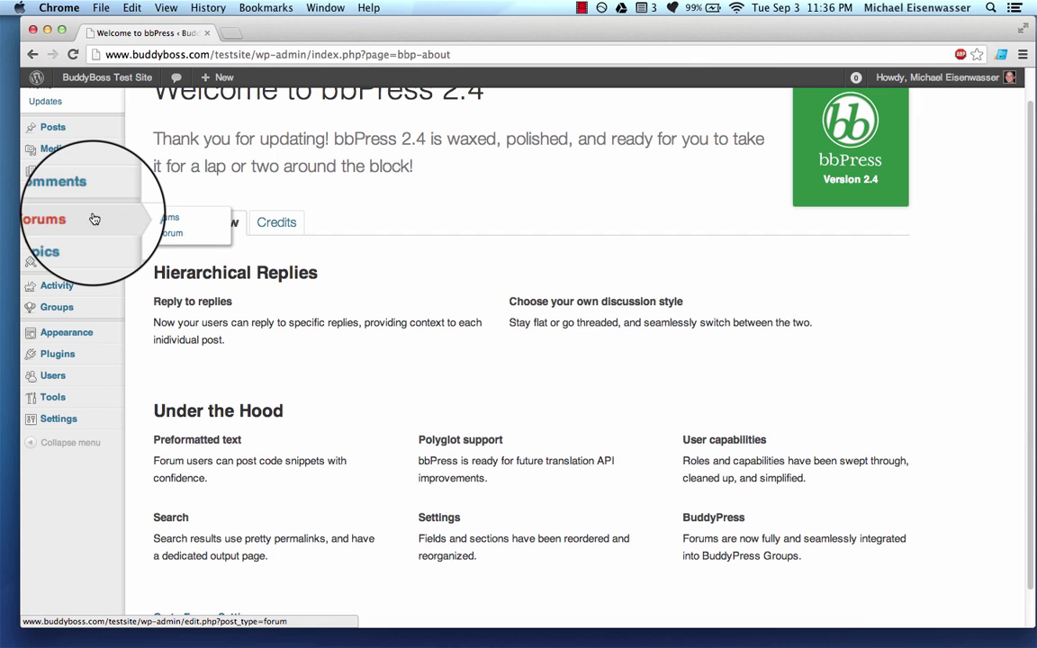
pyautogui.moveTo(65, 243)
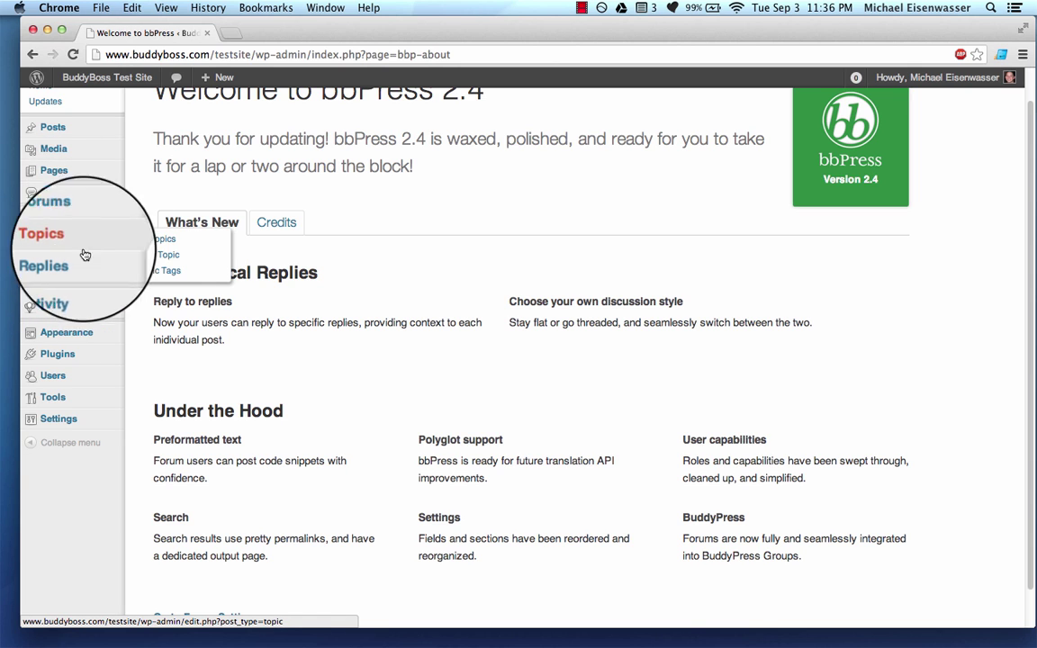
pyautogui.moveTo(81, 423)
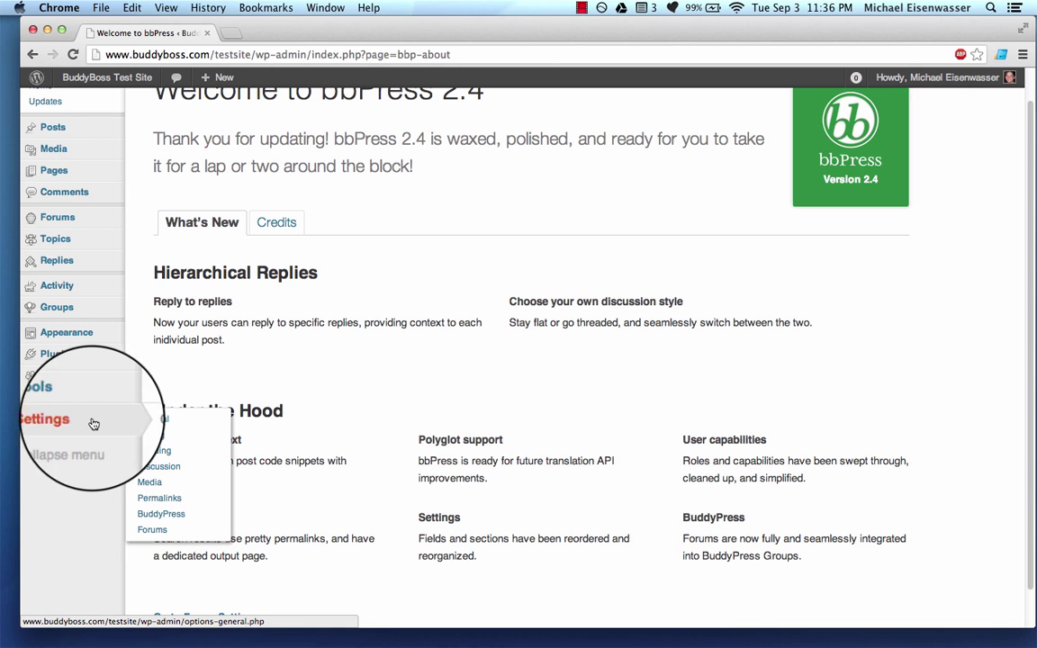
pyautogui.click(163, 532)
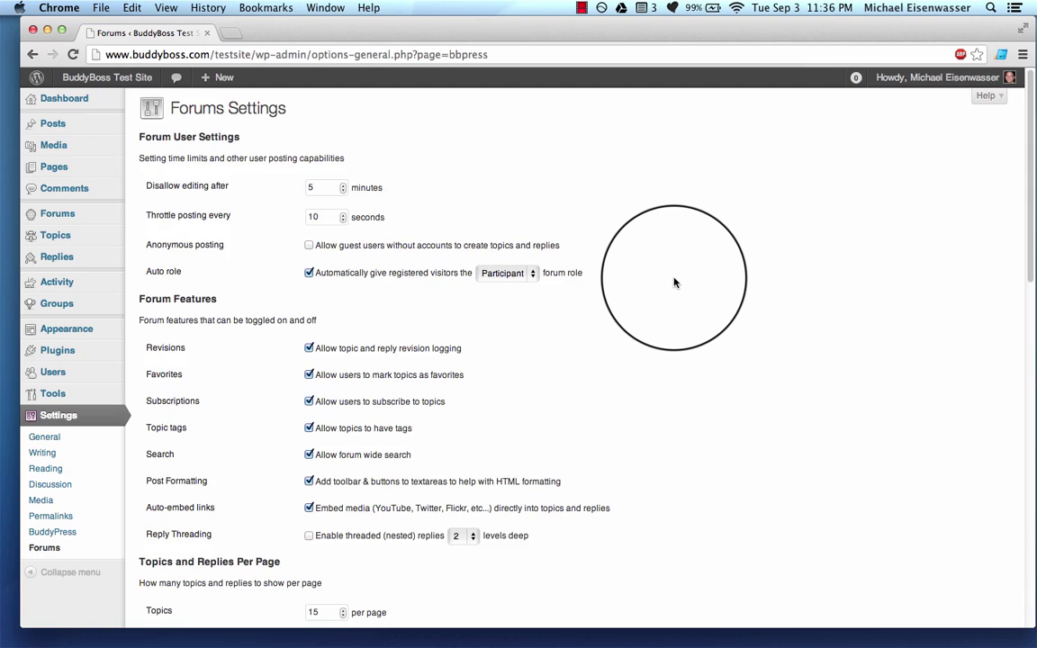
# - Review the forum settings and edit the Forum Root slug field
pyautogui.scroll(-5, 675, 283)
pyautogui.scroll(-10, 675, 282)
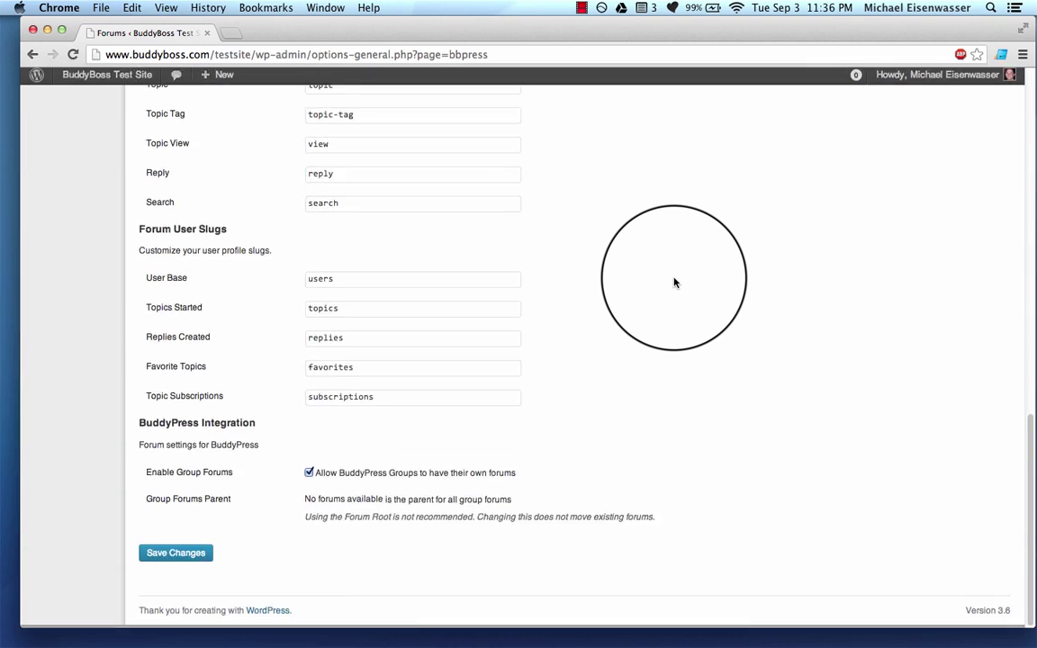
pyautogui.scroll(15, 674, 283)
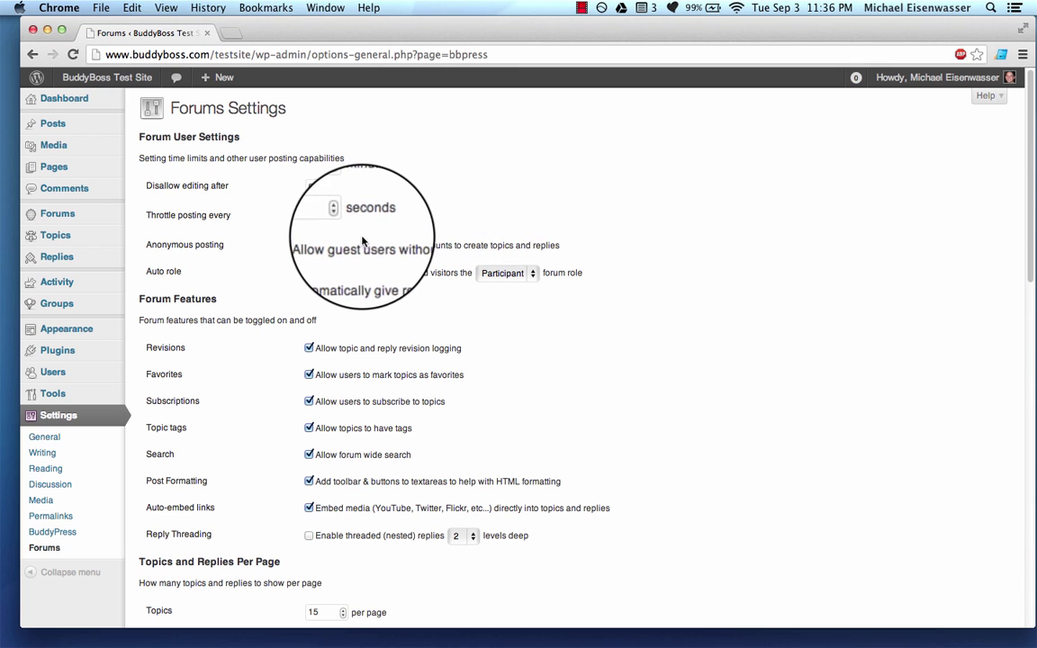
pyautogui.scroll(-3, 465, 255)
pyautogui.scroll(-2, 478, 252)
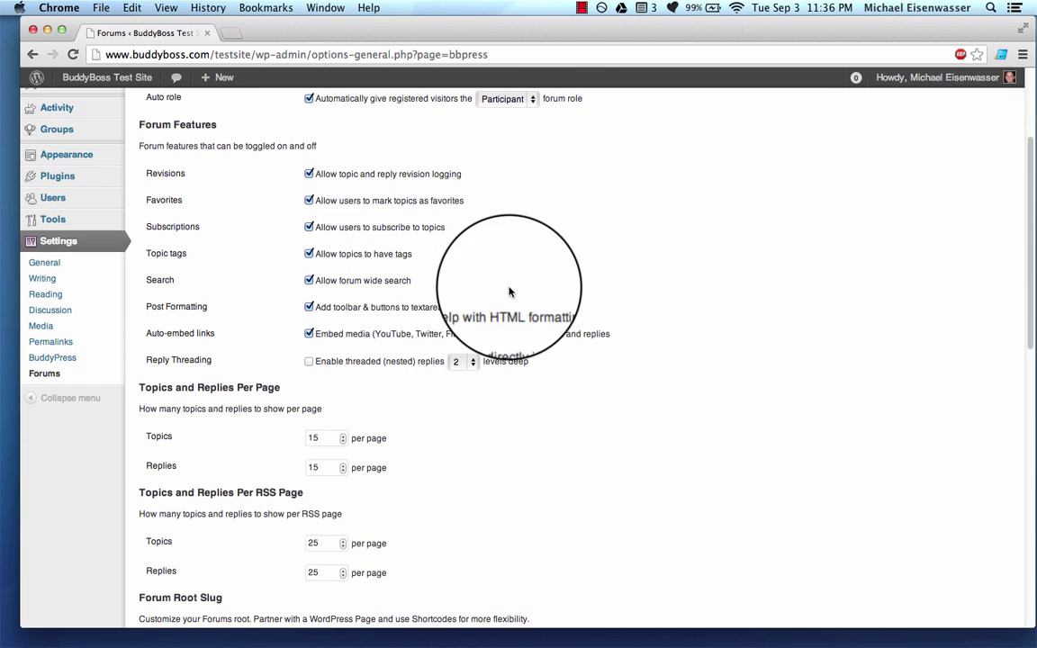
pyautogui.scroll(-1, 342, 253)
pyautogui.scroll(-10, 393, 289)
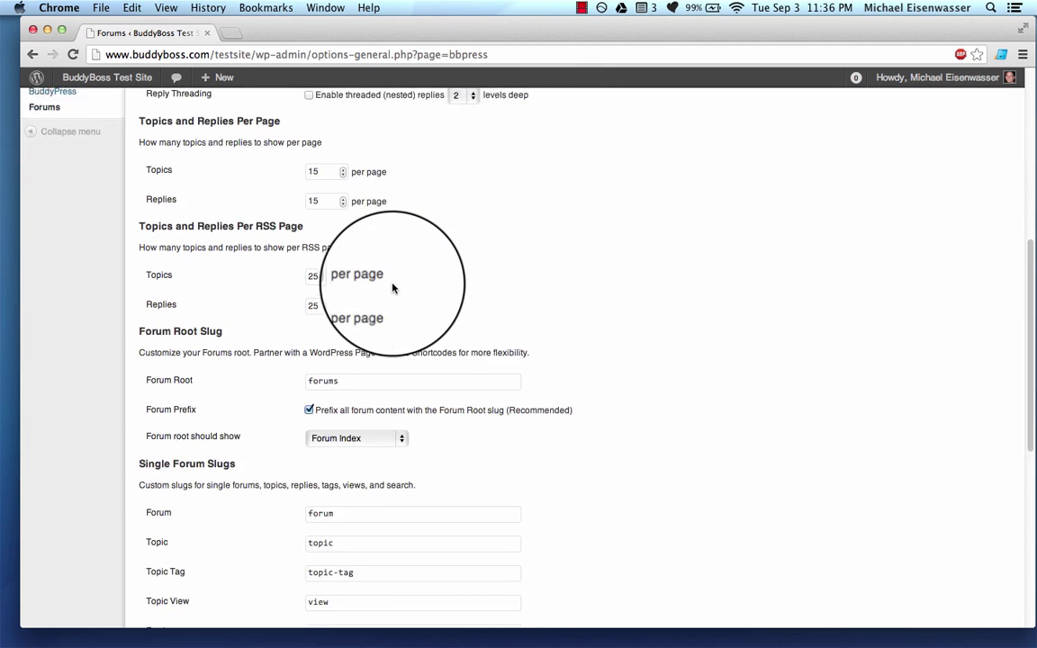
pyautogui.scroll(-3, 556, 388)
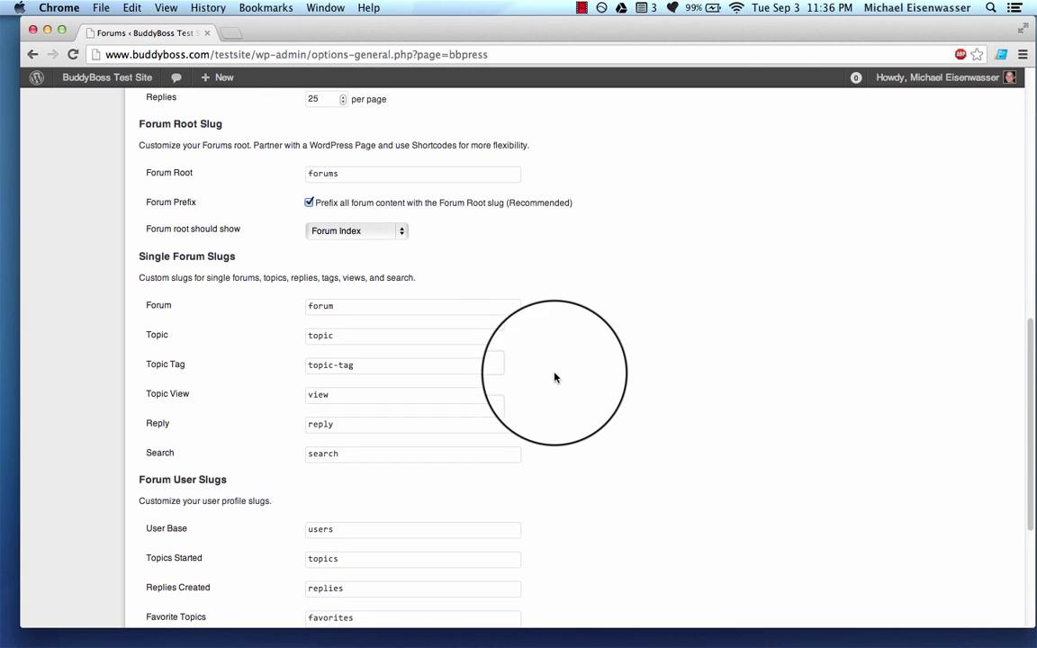
pyautogui.click(345, 172)
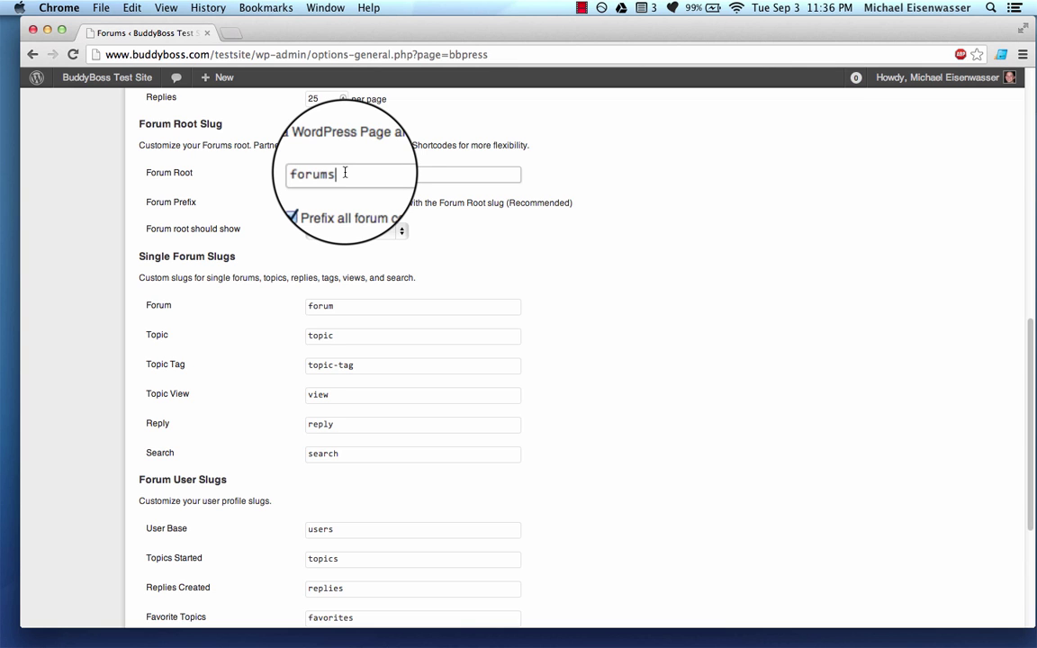
# - Save the forum settings with Anonymous posting and Participant auto role enabled
pyautogui.scroll(-5, 267, 324)
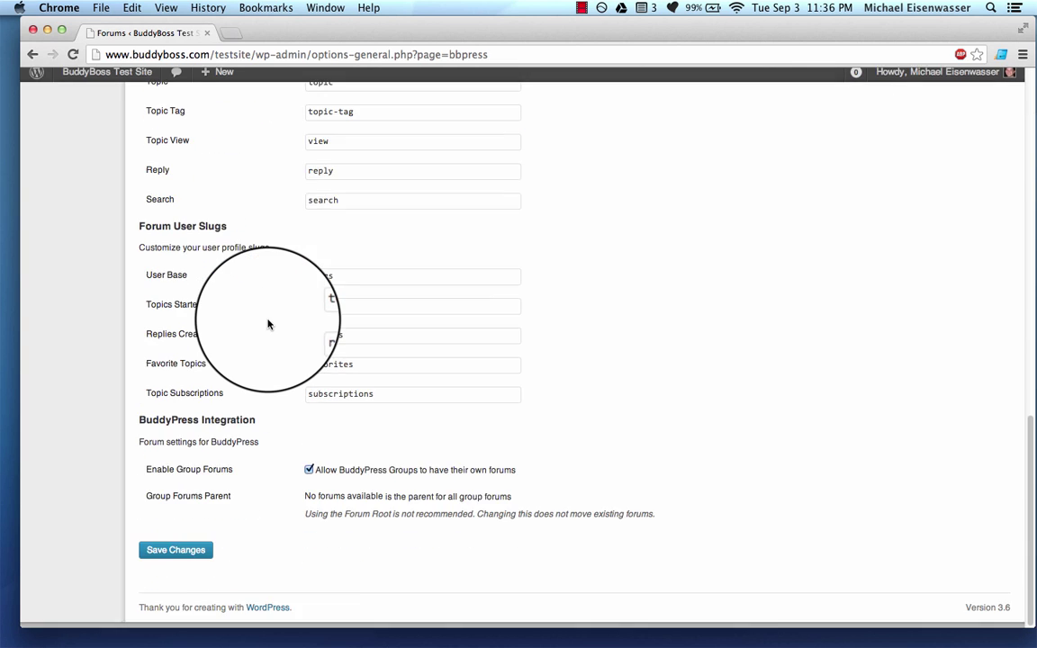
pyautogui.scroll(3, 311, 307)
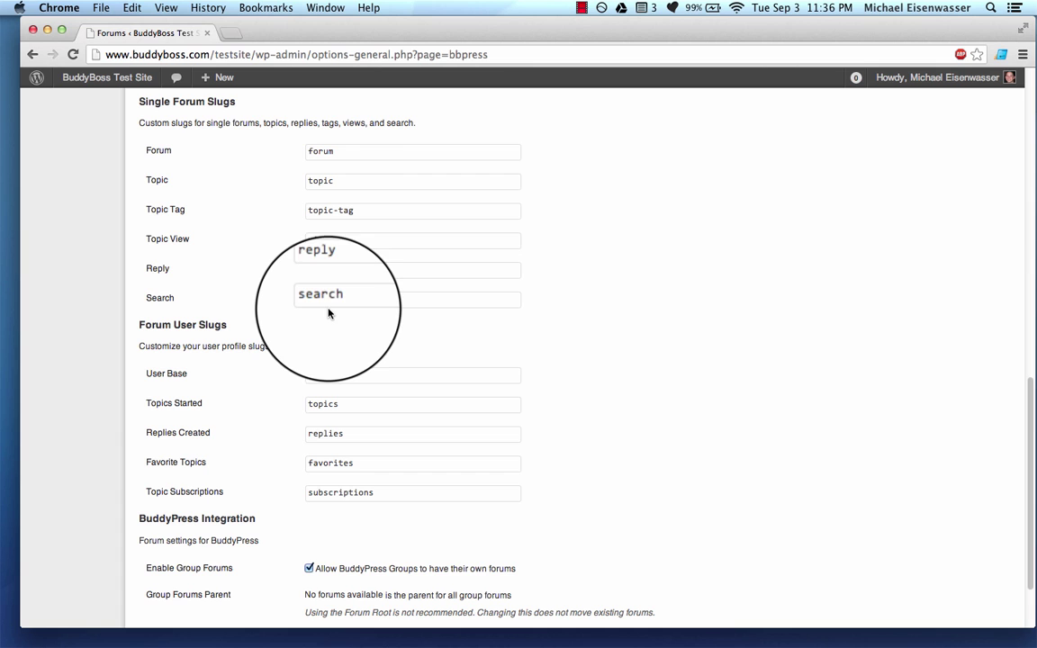
pyautogui.scroll(-3, 274, 441)
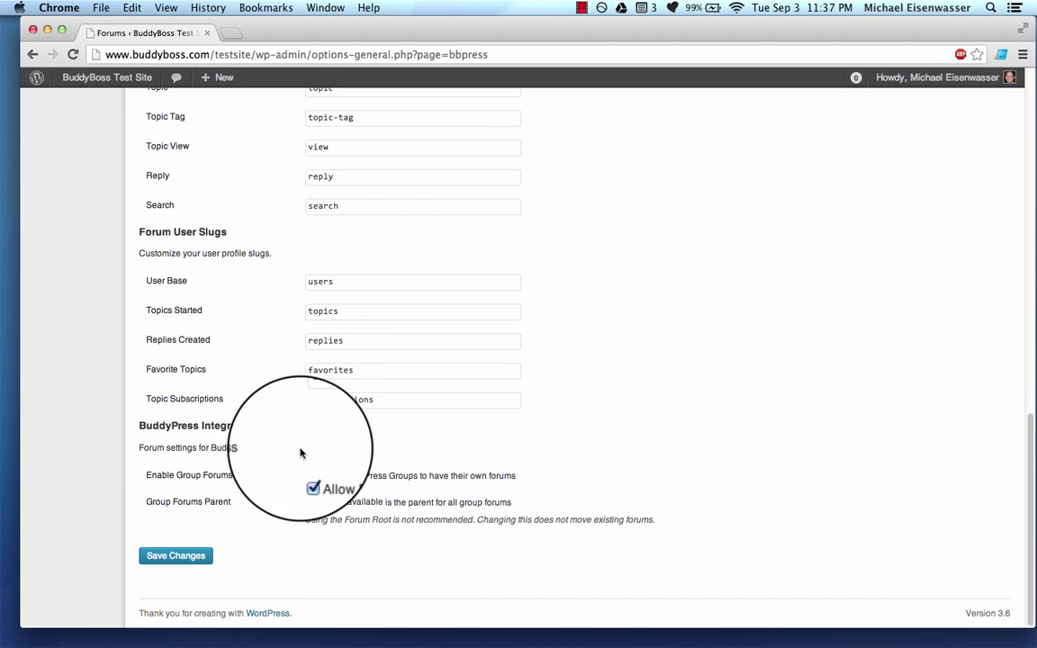
pyautogui.click(200, 555)
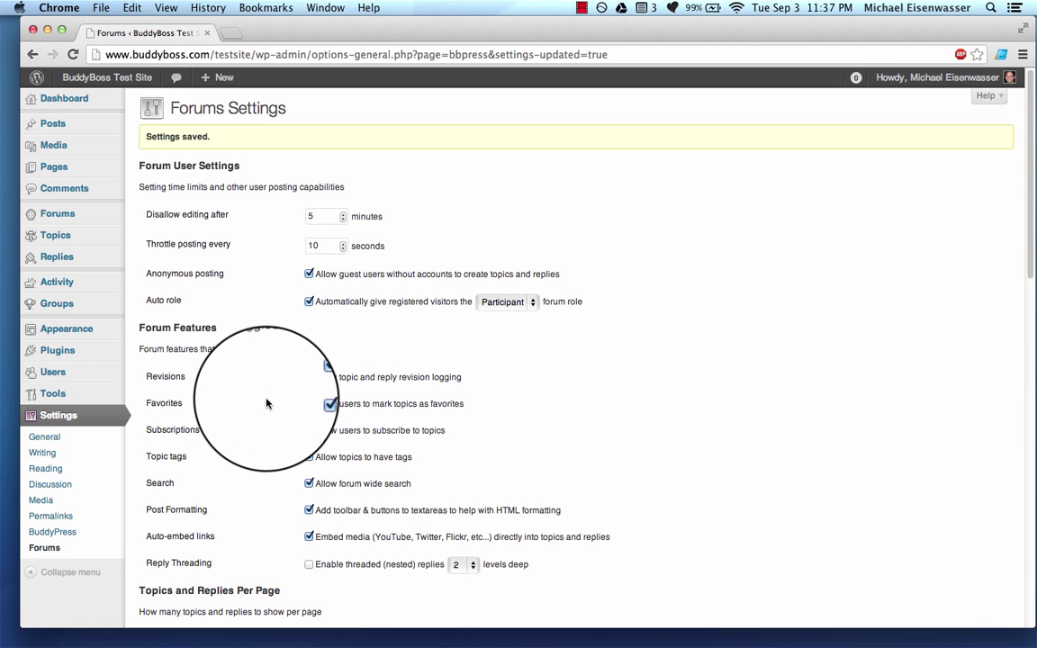
pyautogui.scroll(-1, 266, 403)
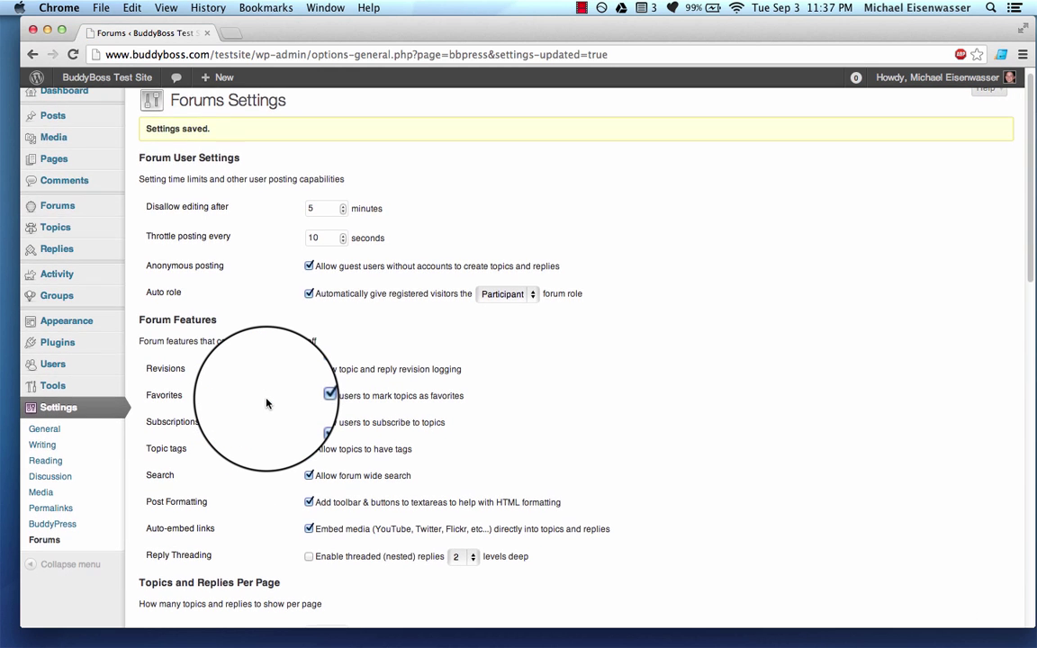
pyautogui.scroll(1, 267, 404)
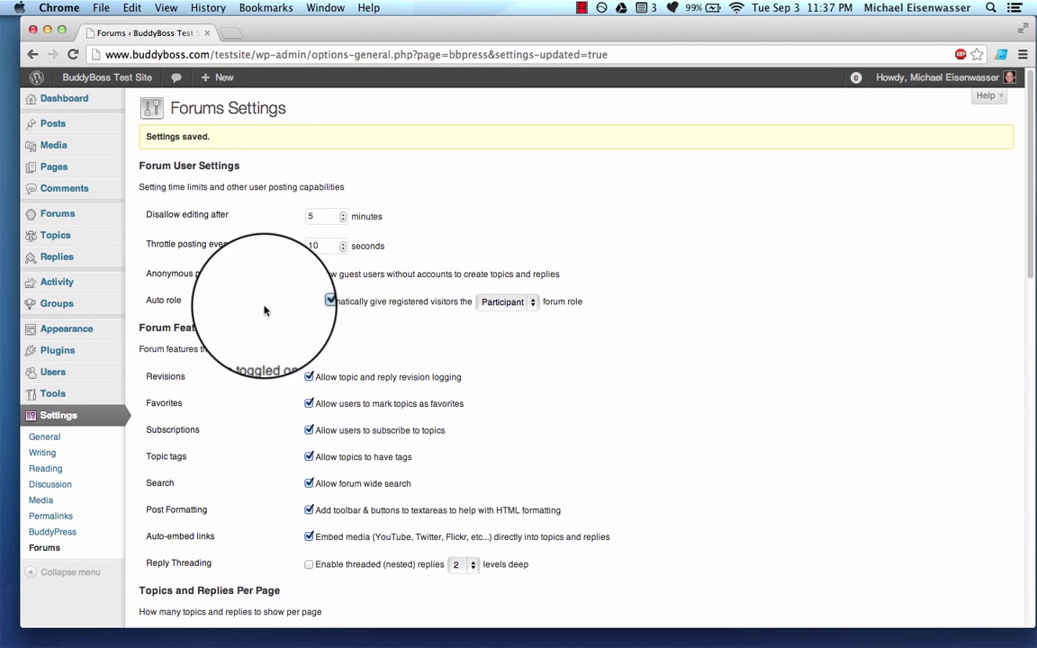
pyautogui.moveTo(70, 214)
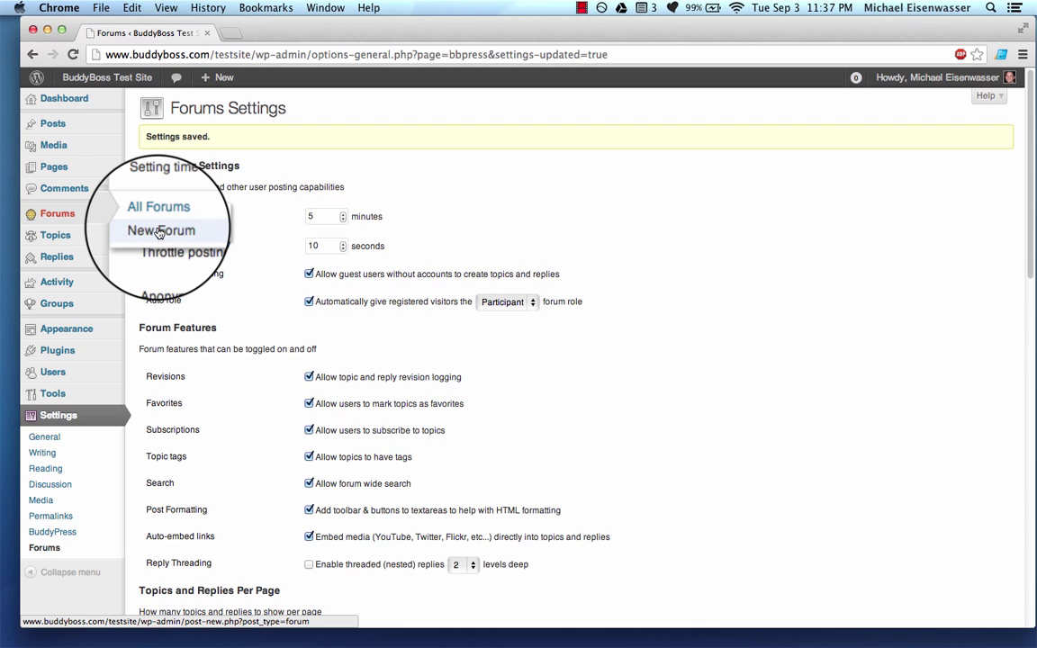
# - Create a new forum titled 'Forum about dogs' with a description about discussing favorite dogs
pyautogui.click(158, 234)
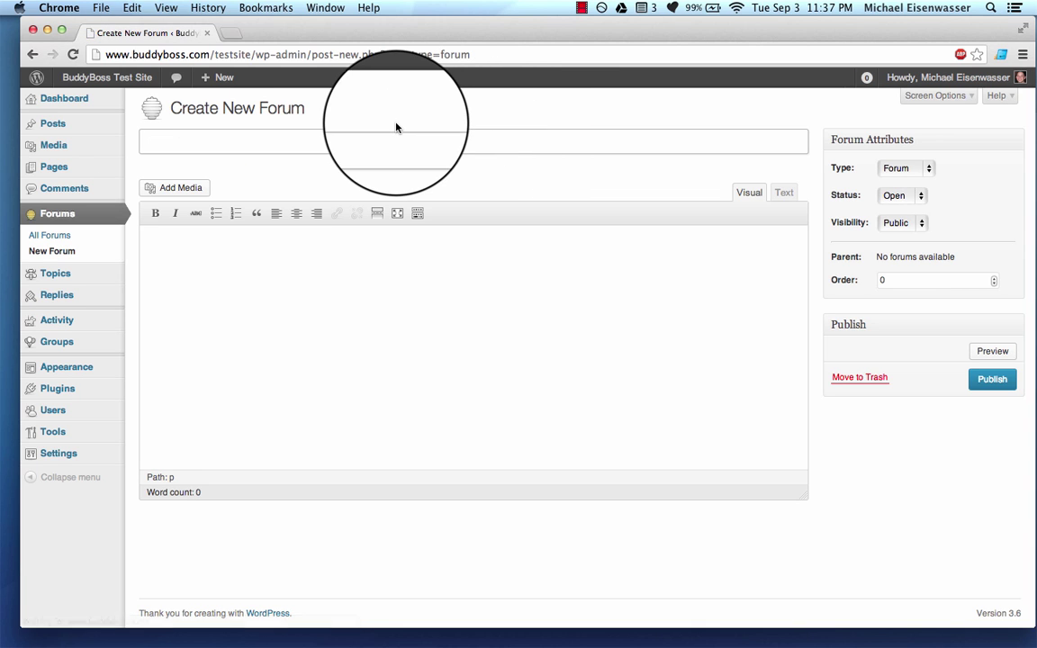
pyautogui.write('Forum about dogs')
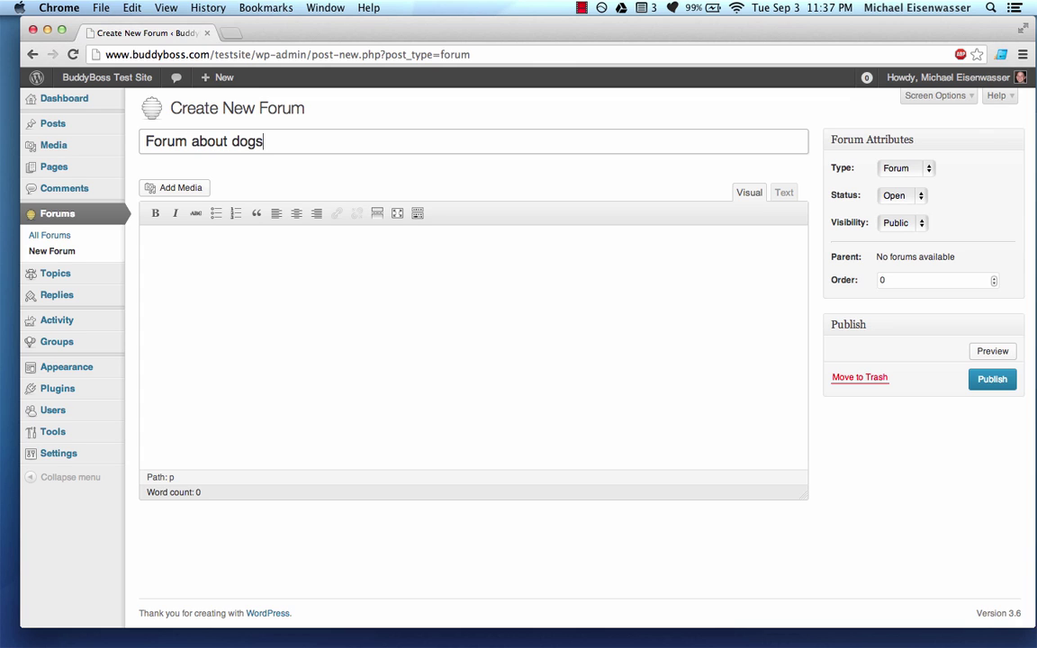
pyautogui.press('Tab')
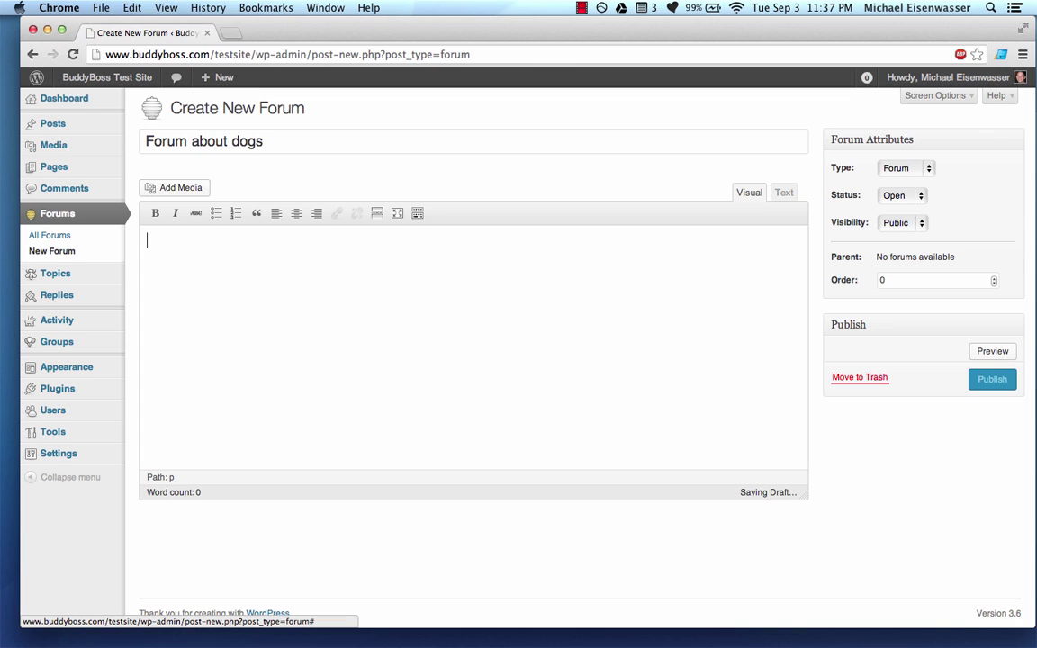
pyautogui.write('In here we discuss our favorite d')
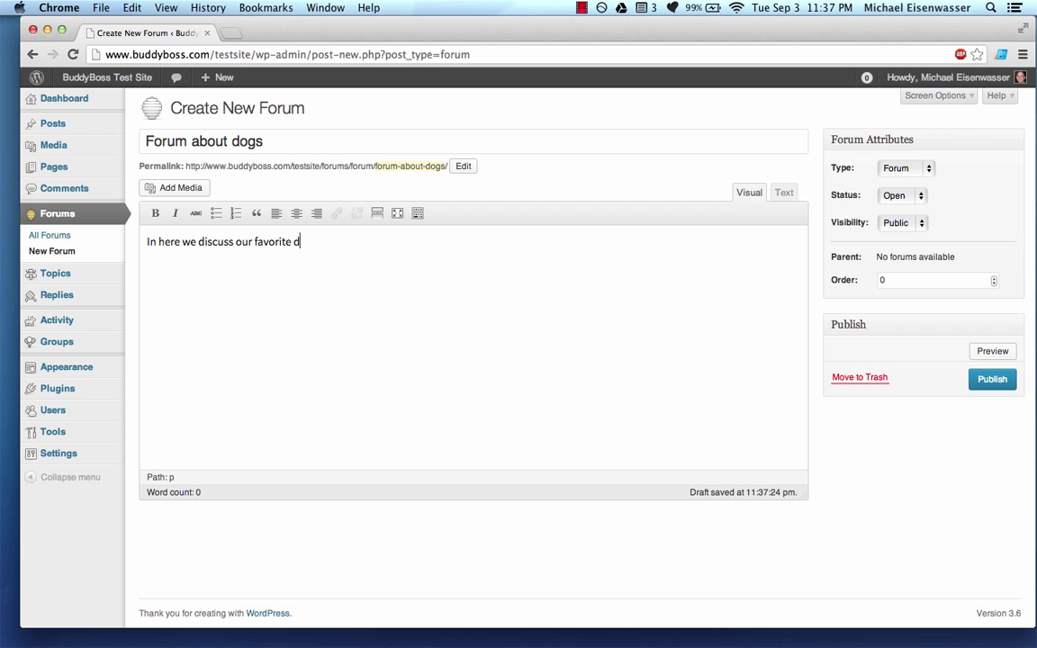
pyautogui.write('.')
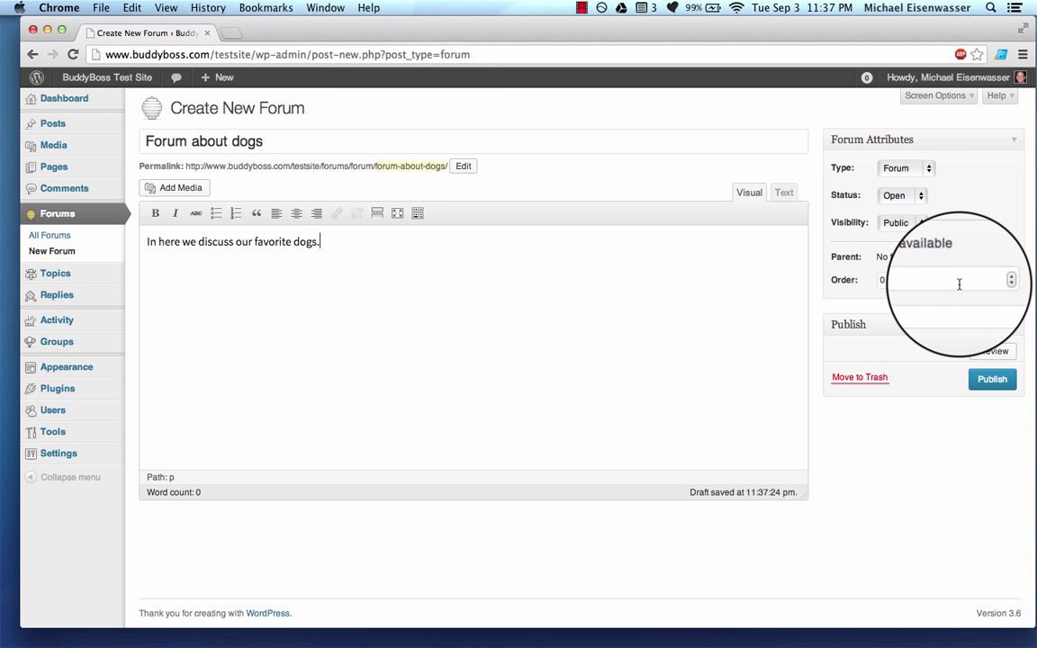
# - Keep the forum's status Open and visibility Public, then publish it
pyautogui.click(913, 198)
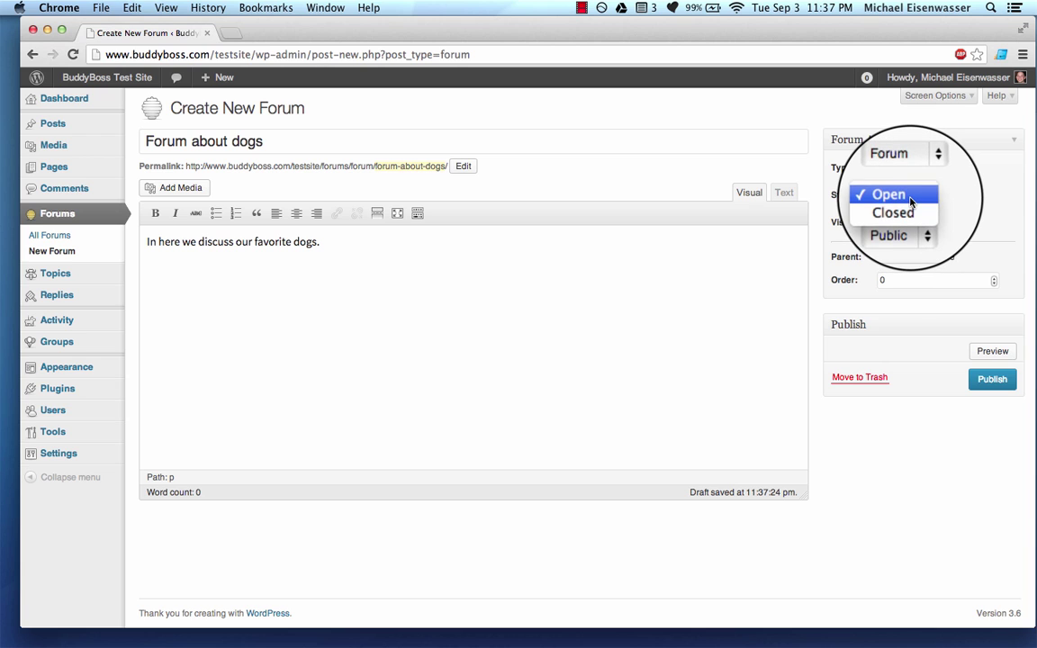
pyautogui.click(911, 198)
pyautogui.click(911, 223)
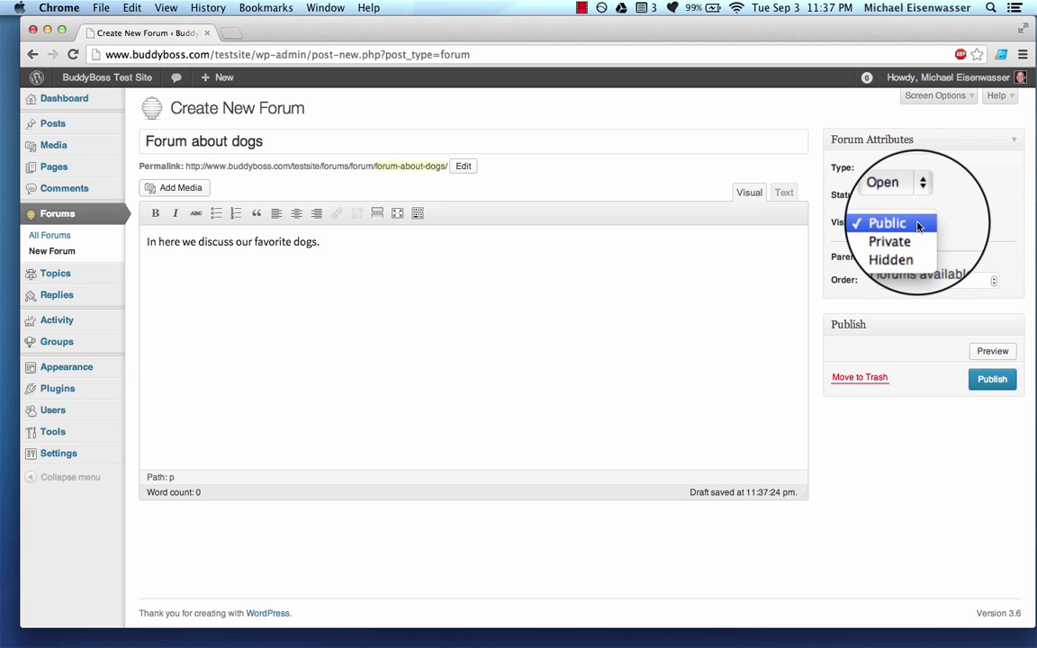
pyautogui.click(917, 223)
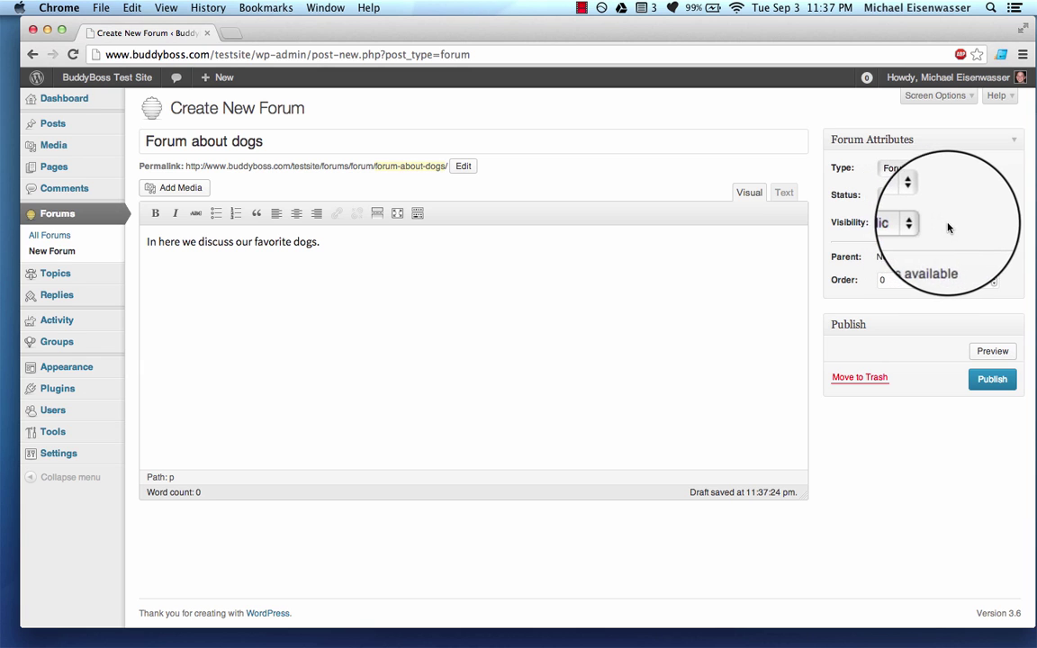
pyautogui.click(993, 380)
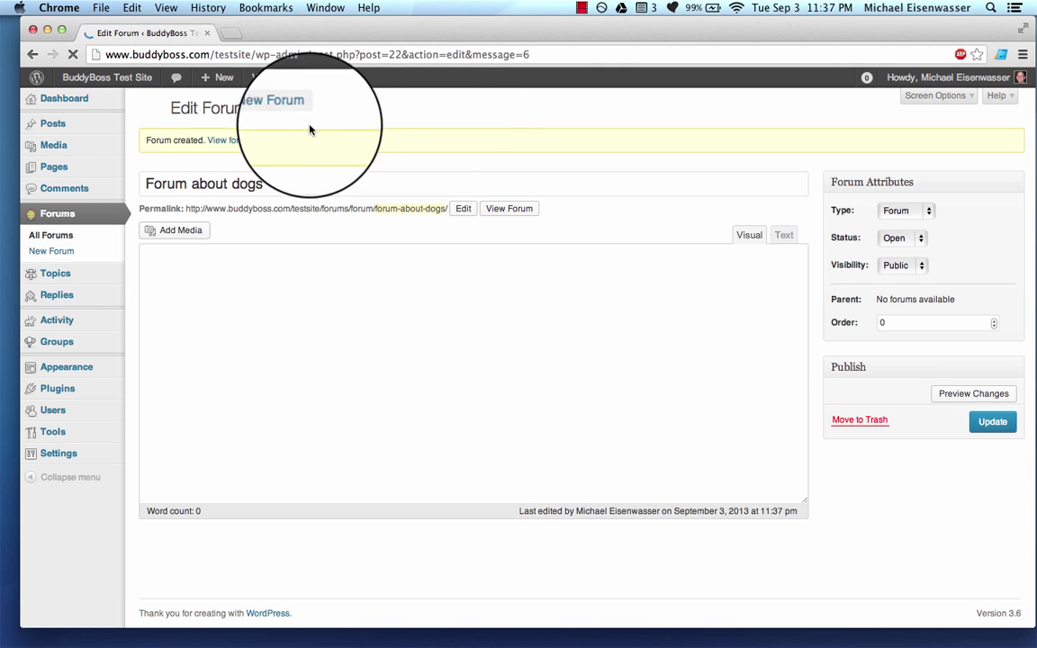
# - View the new Forum about dogs forum on the live site
pyautogui.click(242, 141)
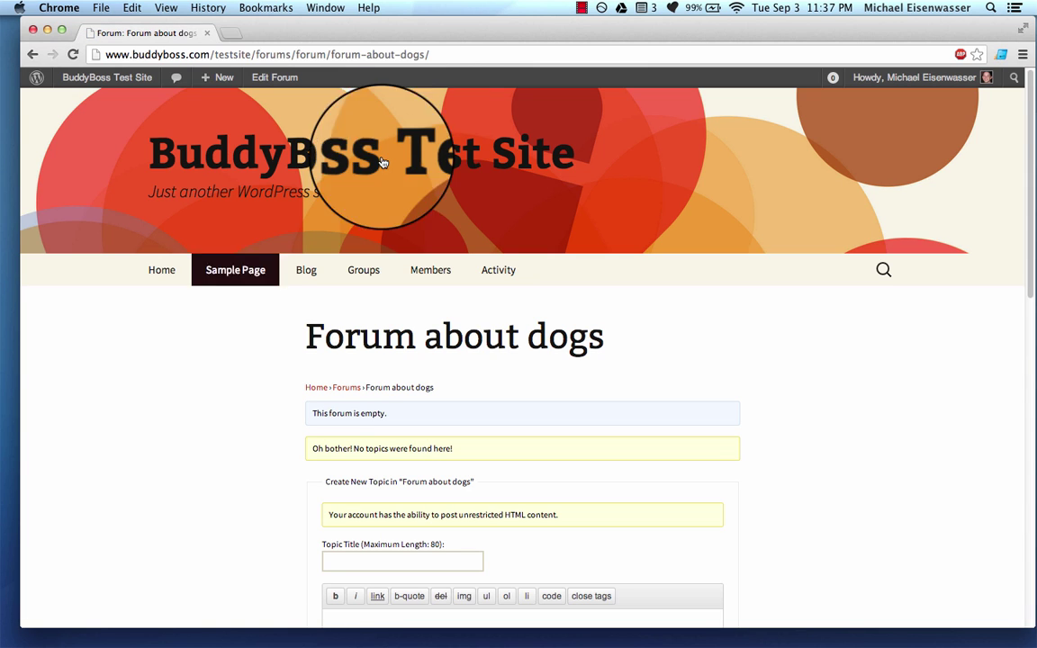
pyautogui.scroll(-5, 213, 389)
pyautogui.scroll(5, 214, 389)
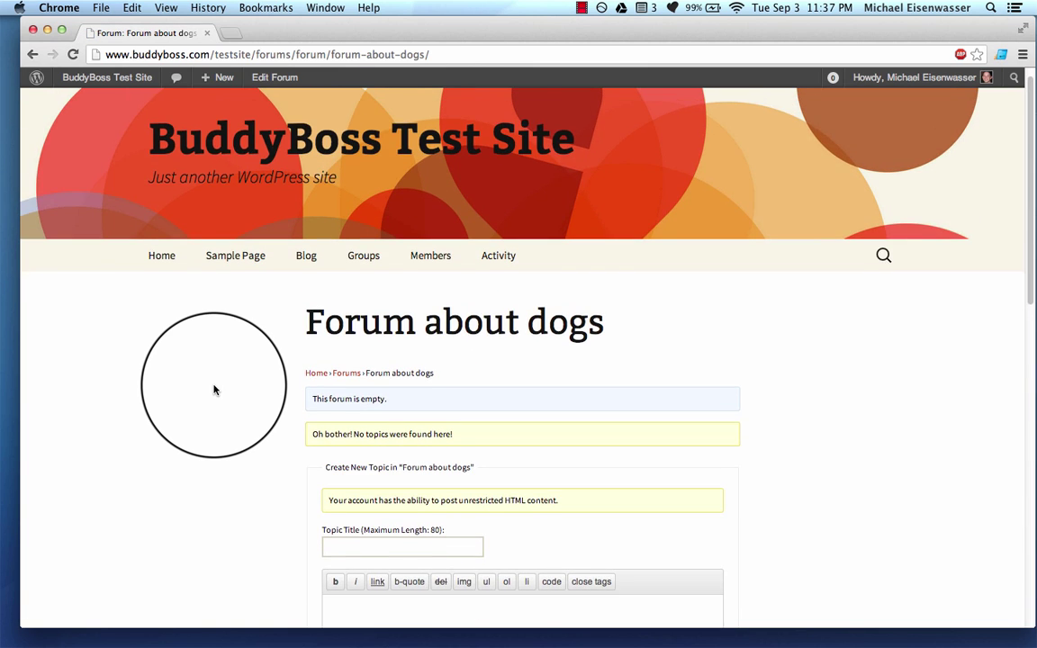
pyautogui.scroll(-3, 213, 389)
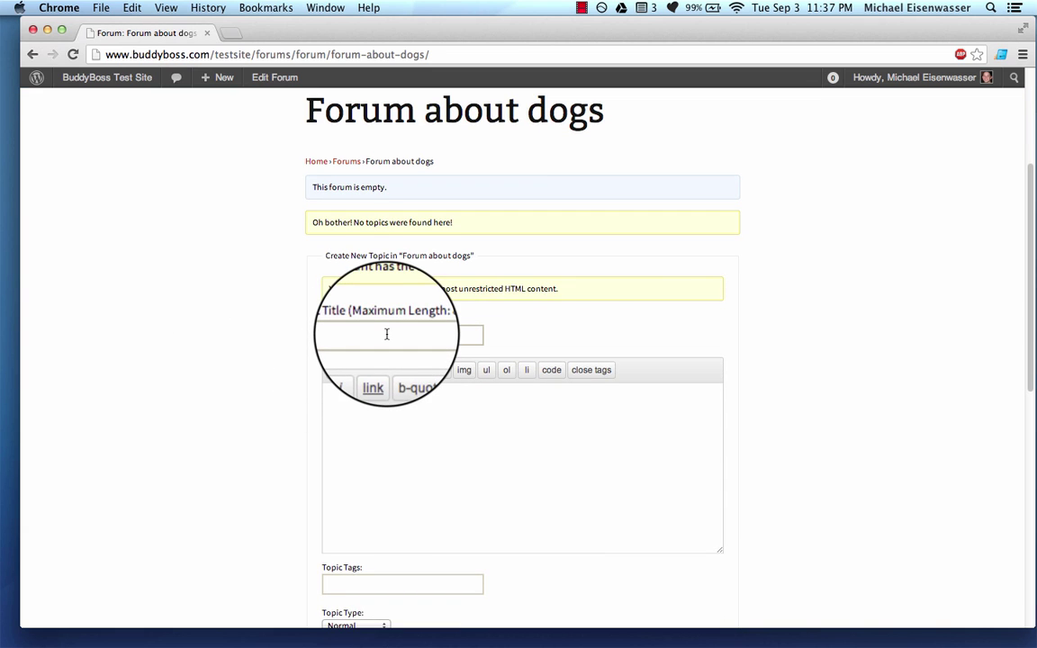
pyautogui.scroll(1, 388, 334)
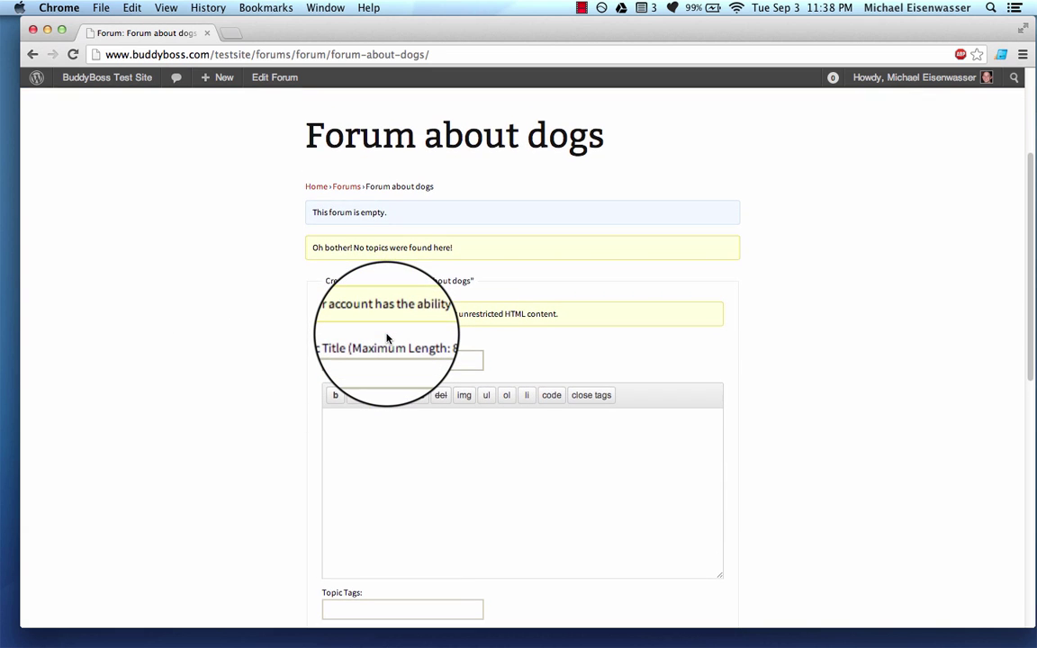
pyautogui.scroll(-2, 388, 339)
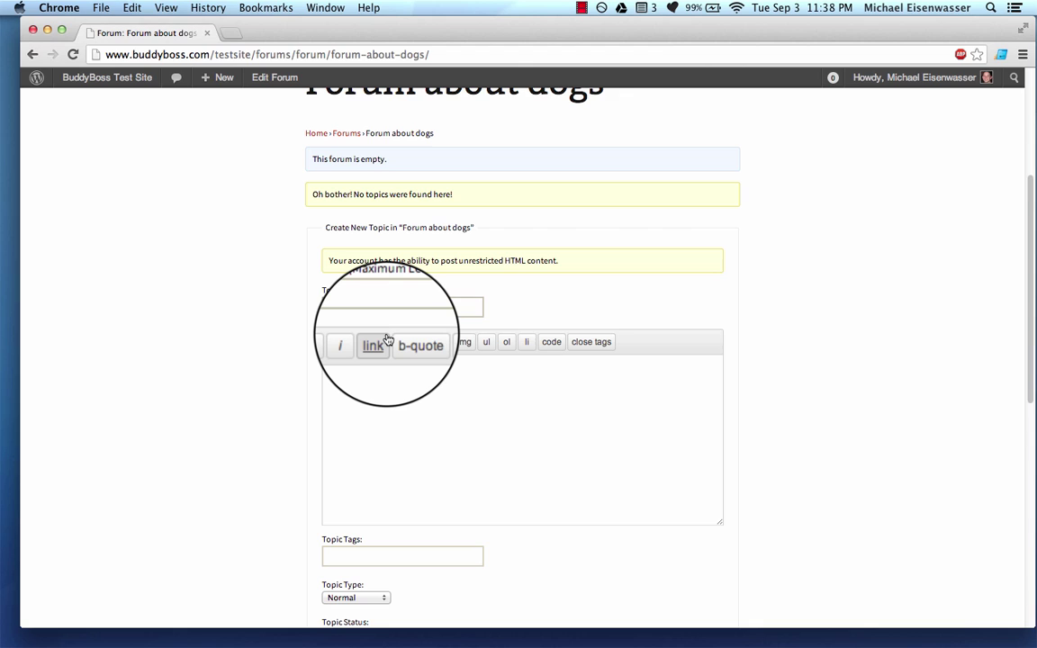
# - Post the topic 'Black labs are the best', tagged 'labrador', with reply notifications on
pyautogui.write('B')
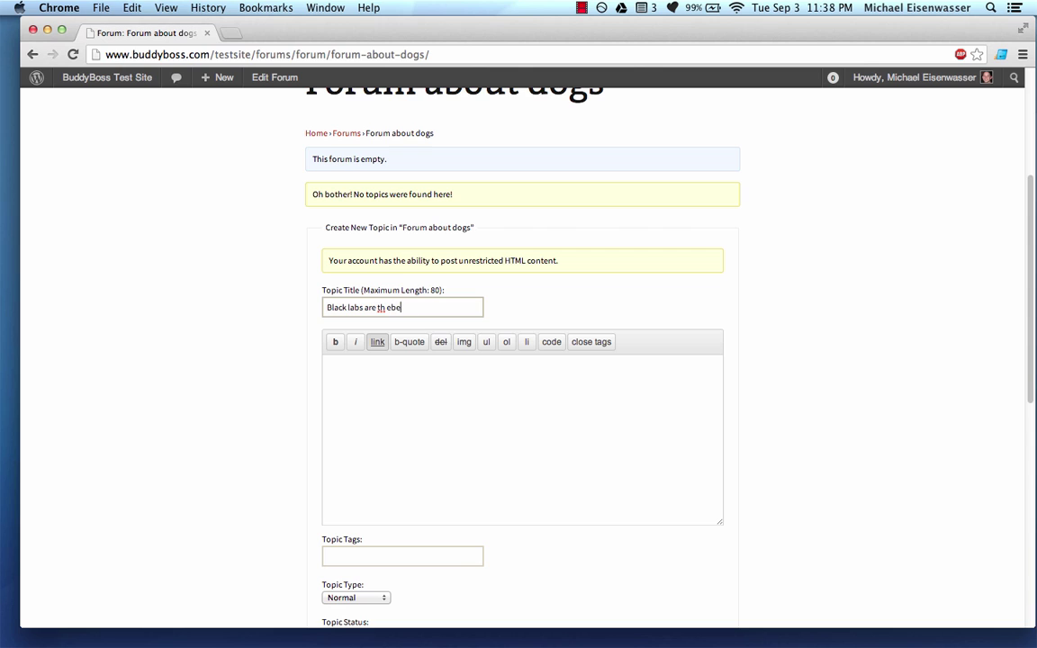
pyautogui.write('lack labs are the best')
pyautogui.click(429, 429)
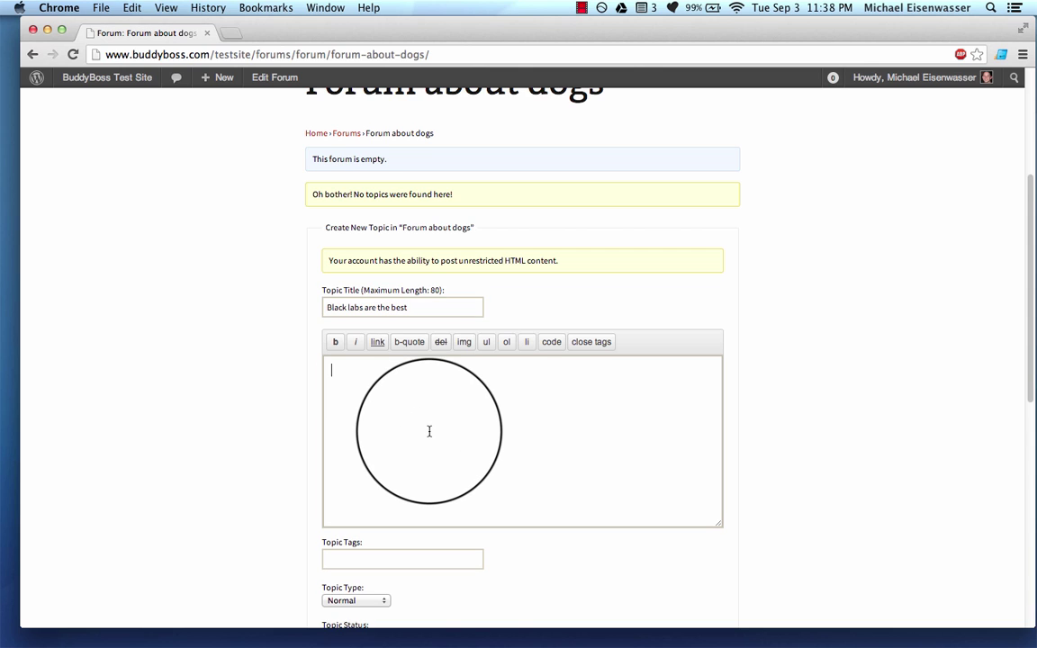
pyautogui.write('Because I used to have one.')
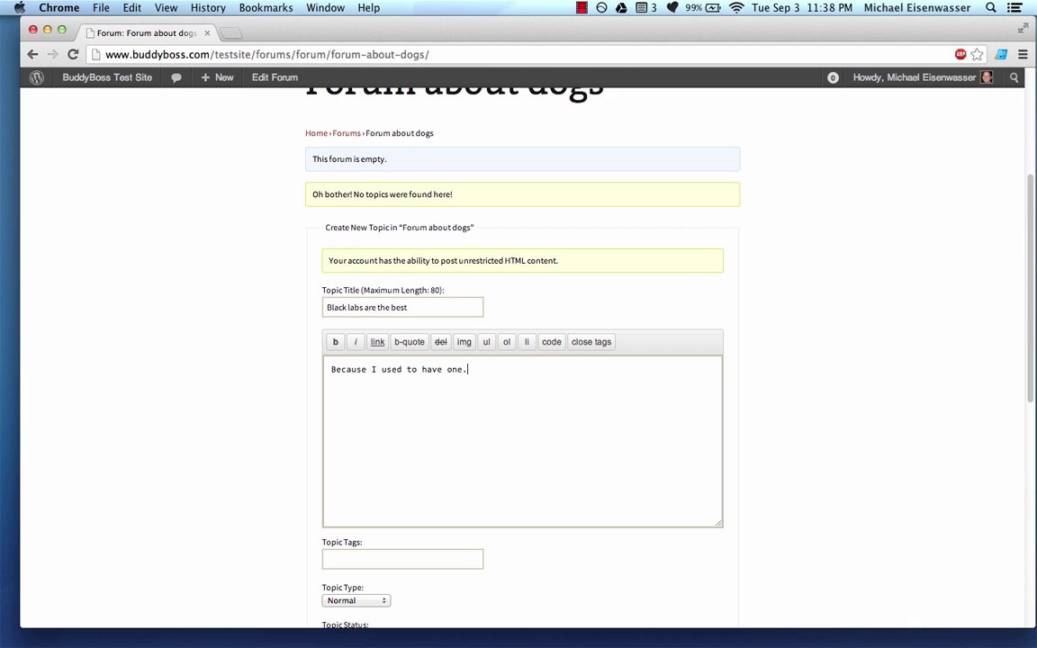
pyautogui.scroll(-3, 486, 419)
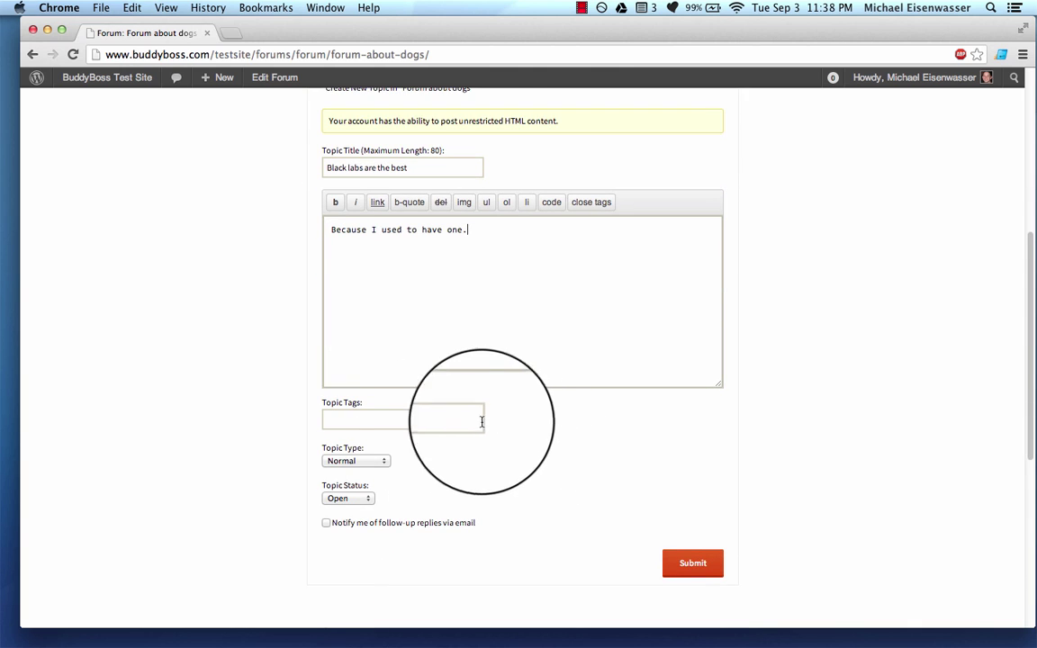
pyautogui.click(434, 420)
pyautogui.write('labrador')
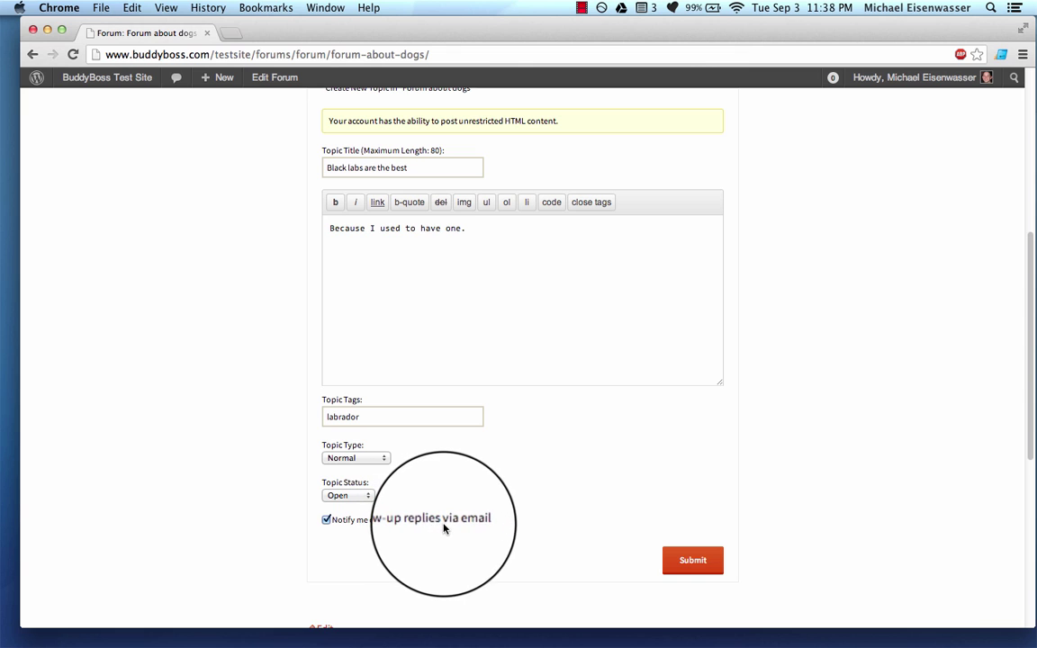
pyautogui.click(693, 562)
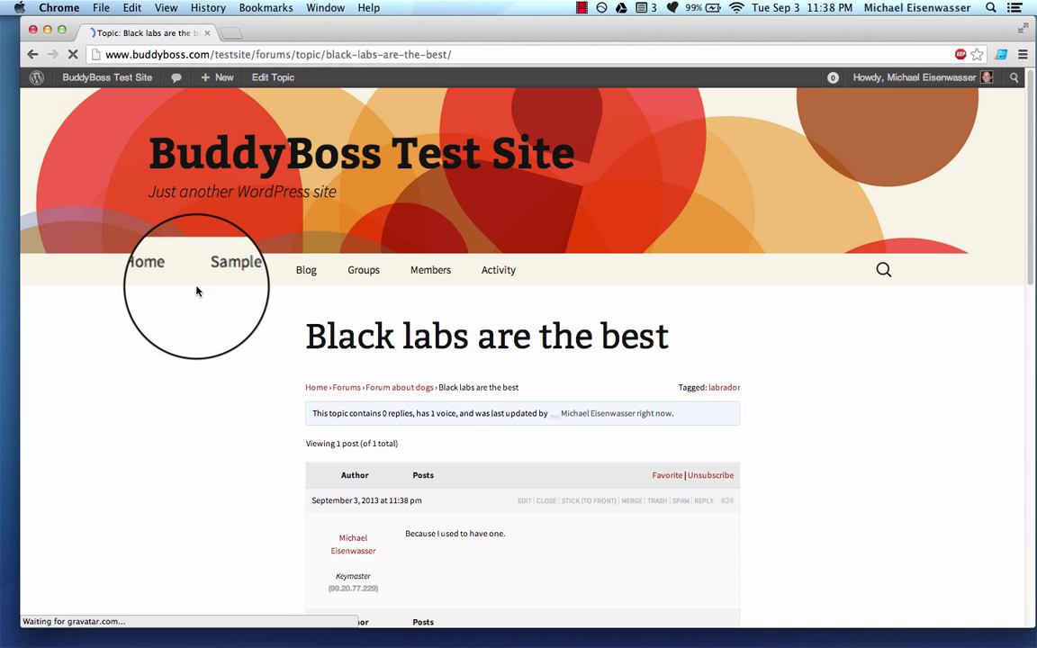
pyautogui.scroll(-3, 235, 389)
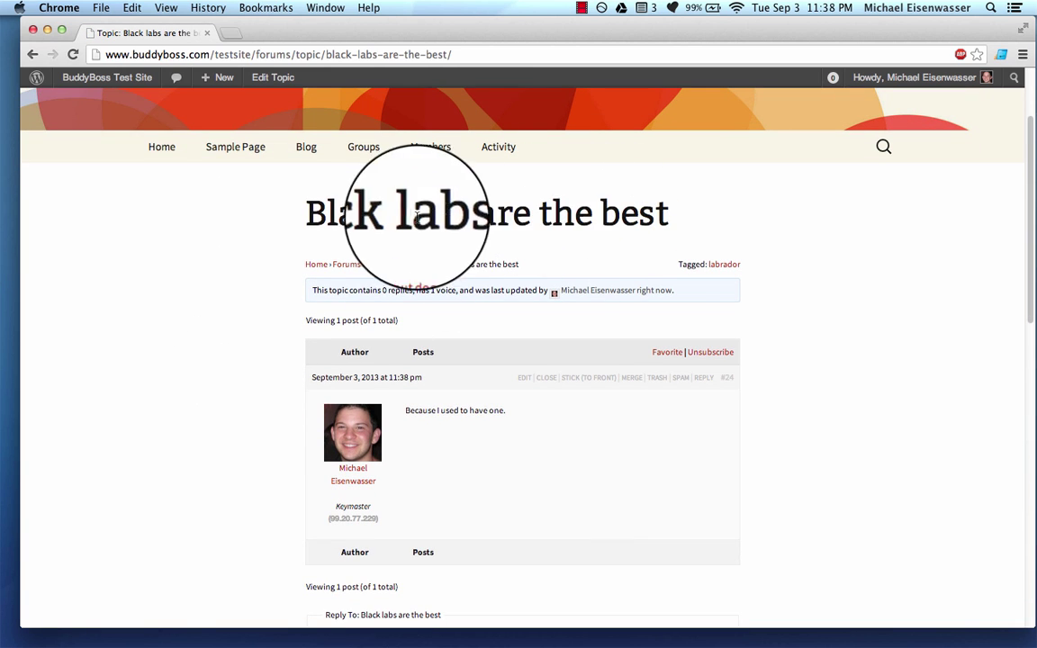
pyautogui.scroll(-3, 572, 250)
pyautogui.scroll(-3, 572, 251)
pyautogui.scroll(5, 571, 250)
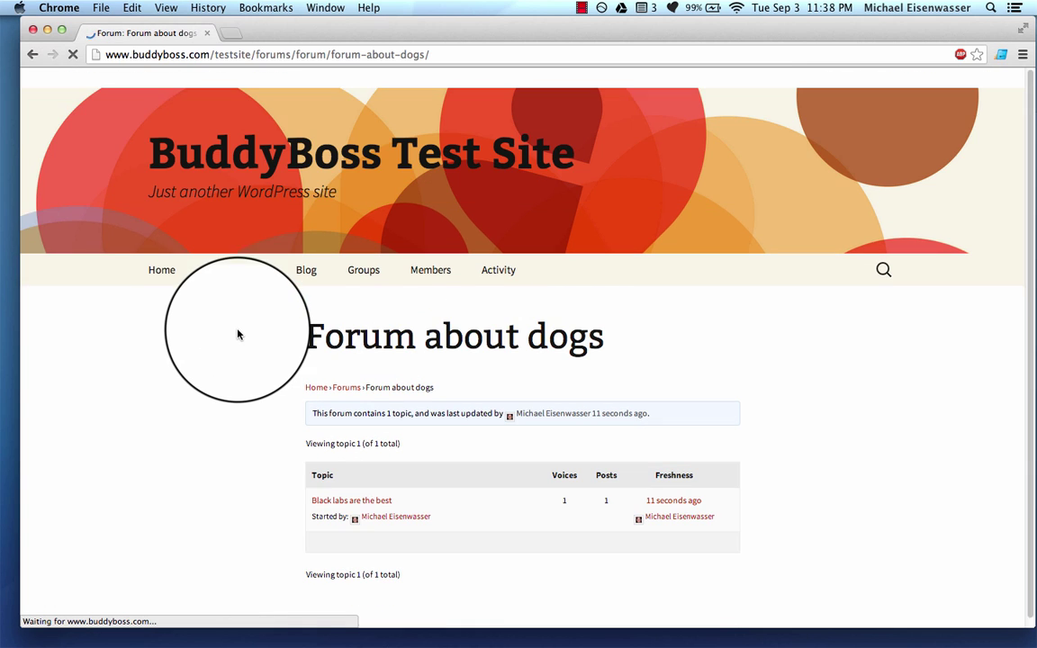
pyautogui.scroll(-4, 241, 390)
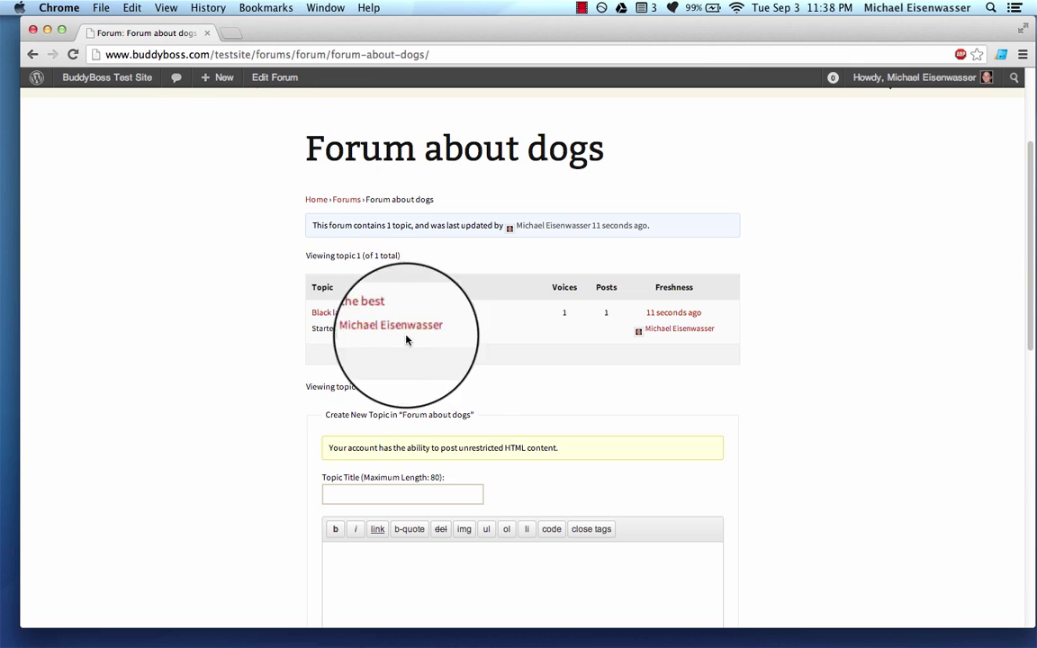
pyautogui.scroll(2, 477, 334)
pyautogui.click(346, 266)
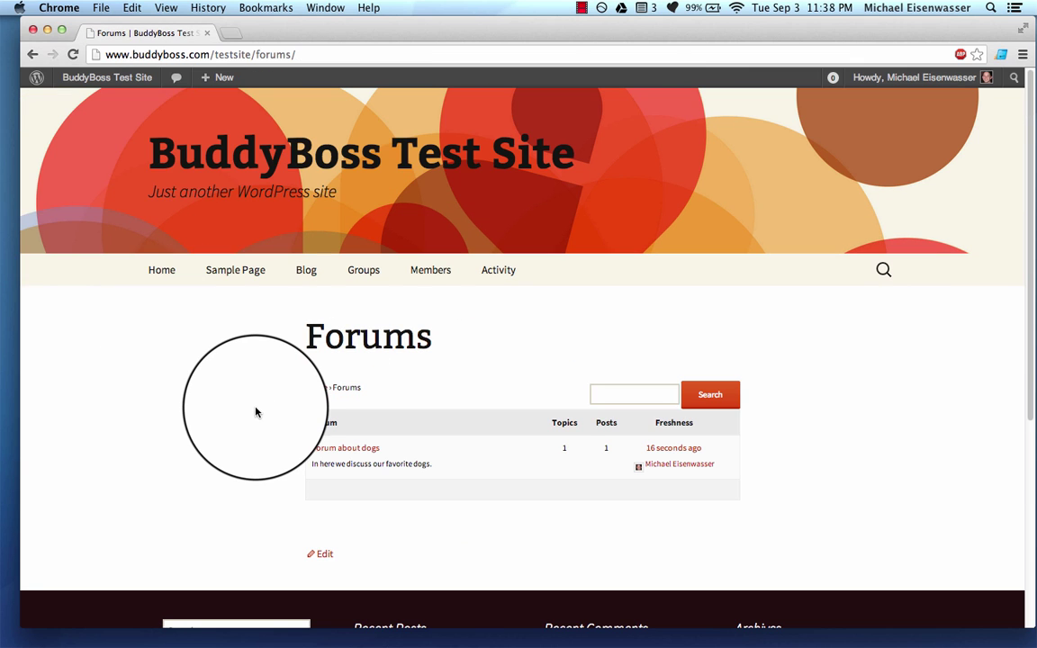
pyautogui.scroll(-2, 255, 412)
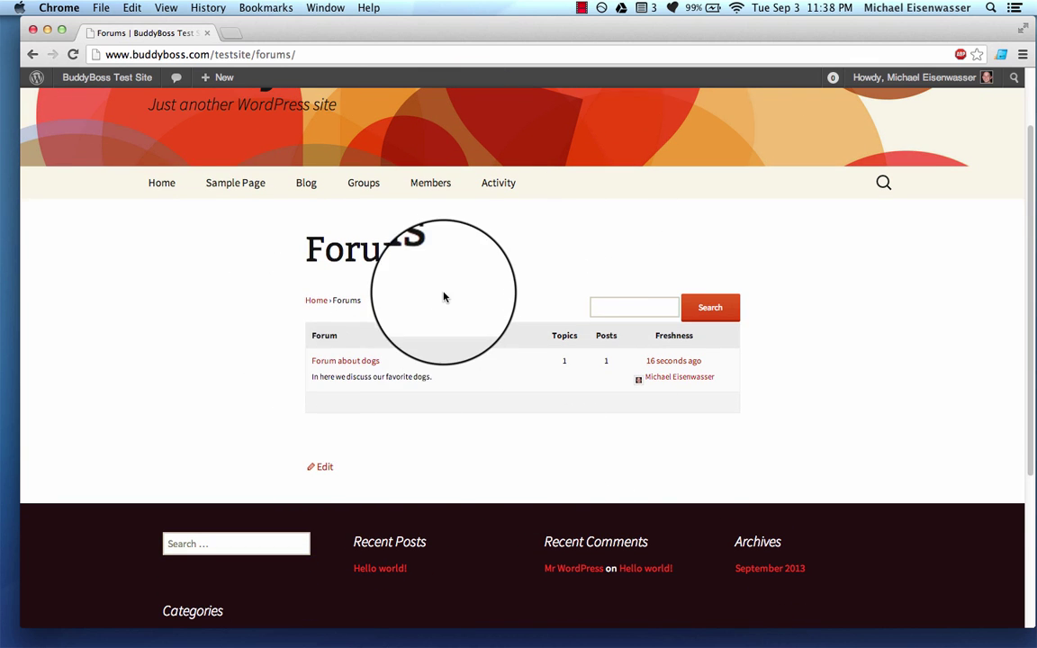
pyautogui.scroll(2, 428, 193)
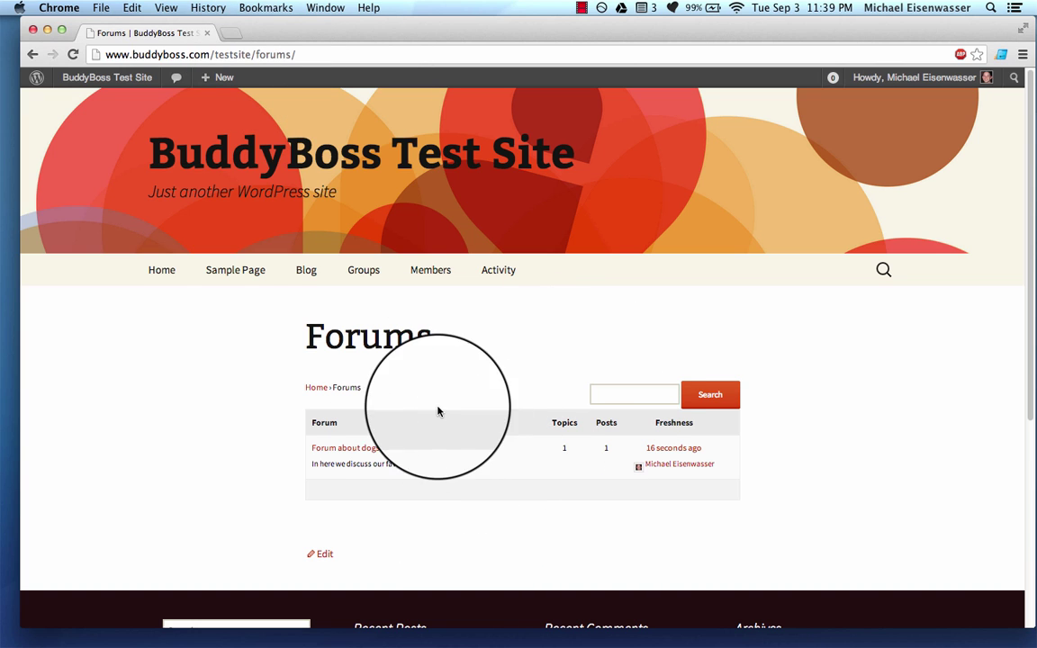
# - Browse the admin Topics, Replies and Activity lists, ending on the Groups list
pyautogui.moveTo(99, 77)
pyautogui.click(101, 105)
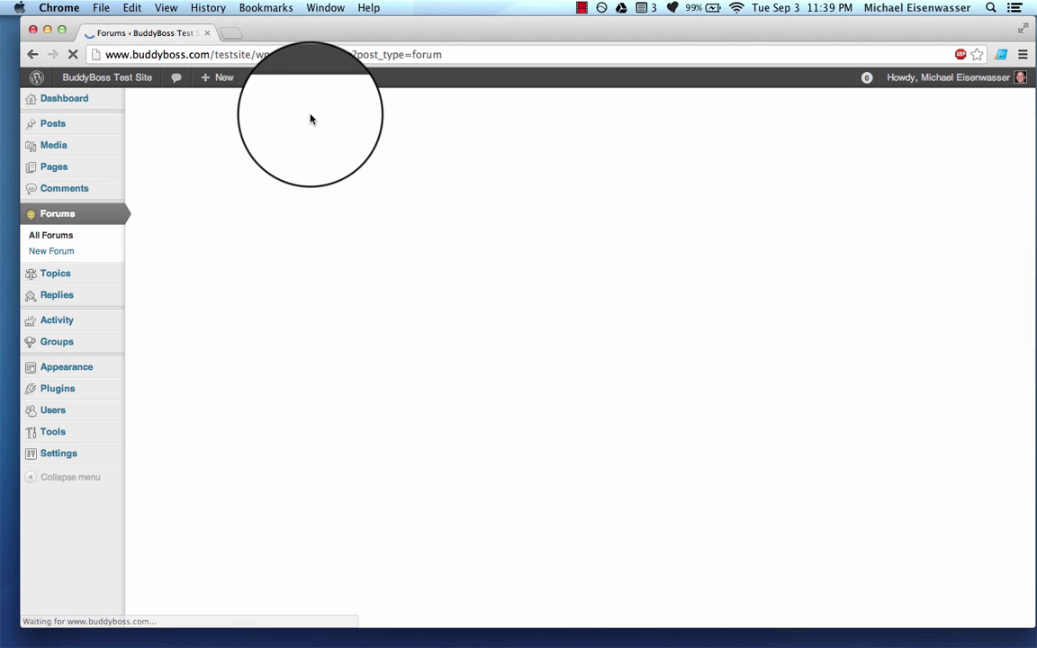
pyautogui.moveTo(198, 239)
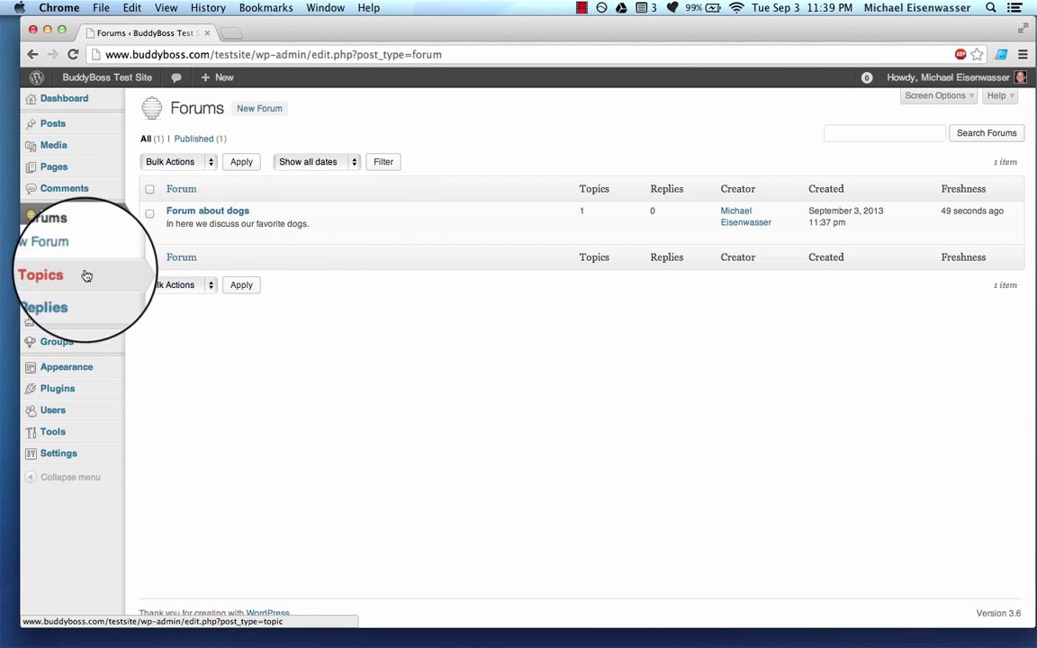
pyautogui.moveTo(84, 275)
pyautogui.click(145, 272)
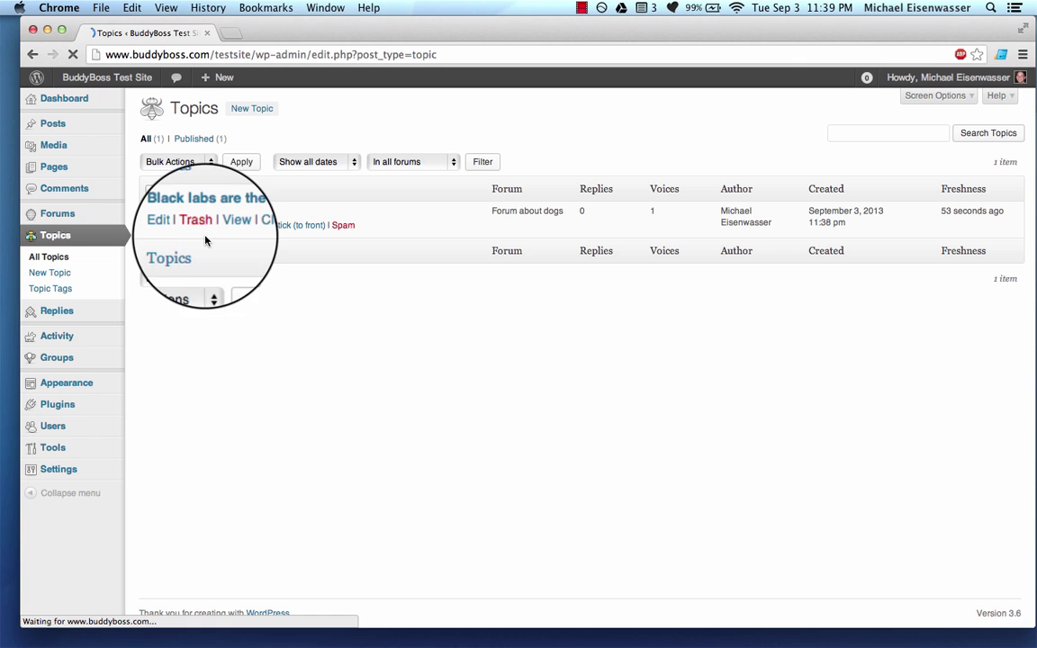
pyautogui.click(87, 318)
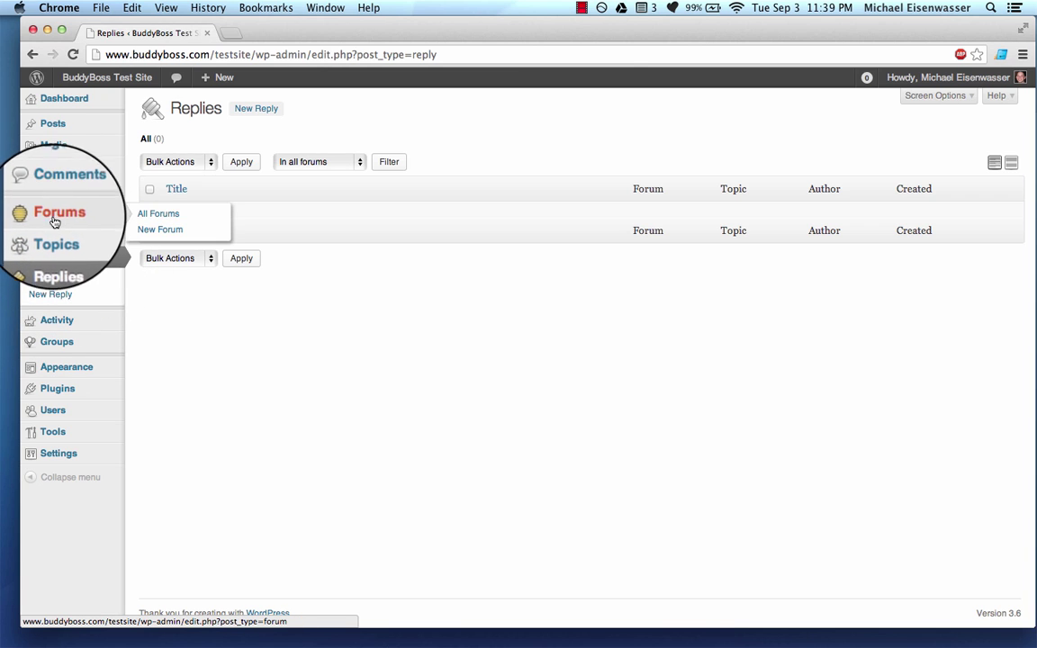
pyautogui.moveTo(75, 237)
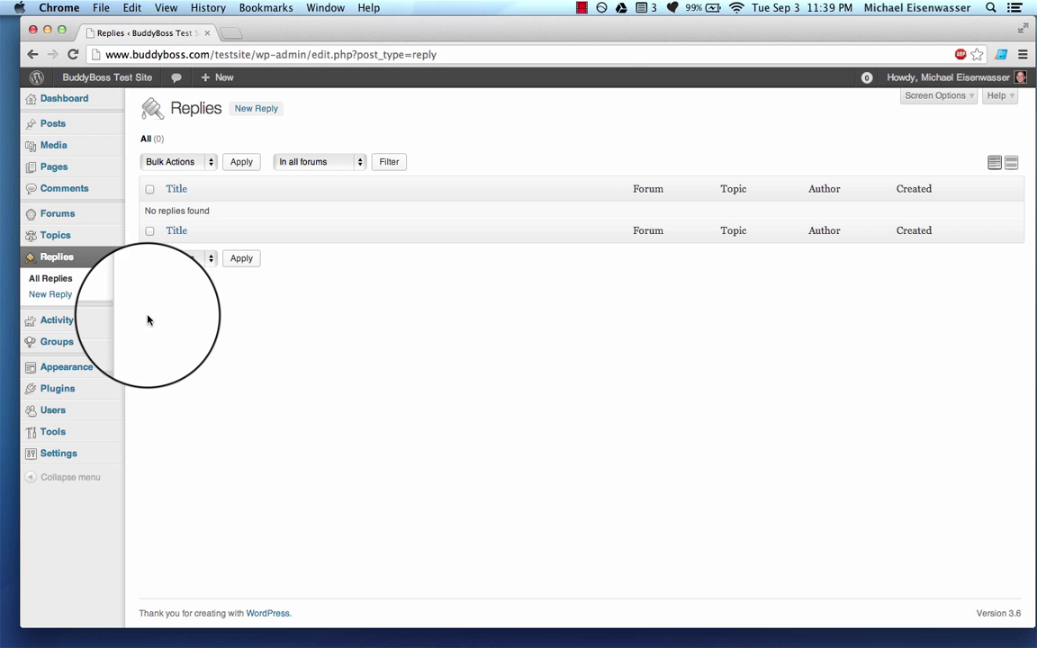
pyautogui.click(79, 322)
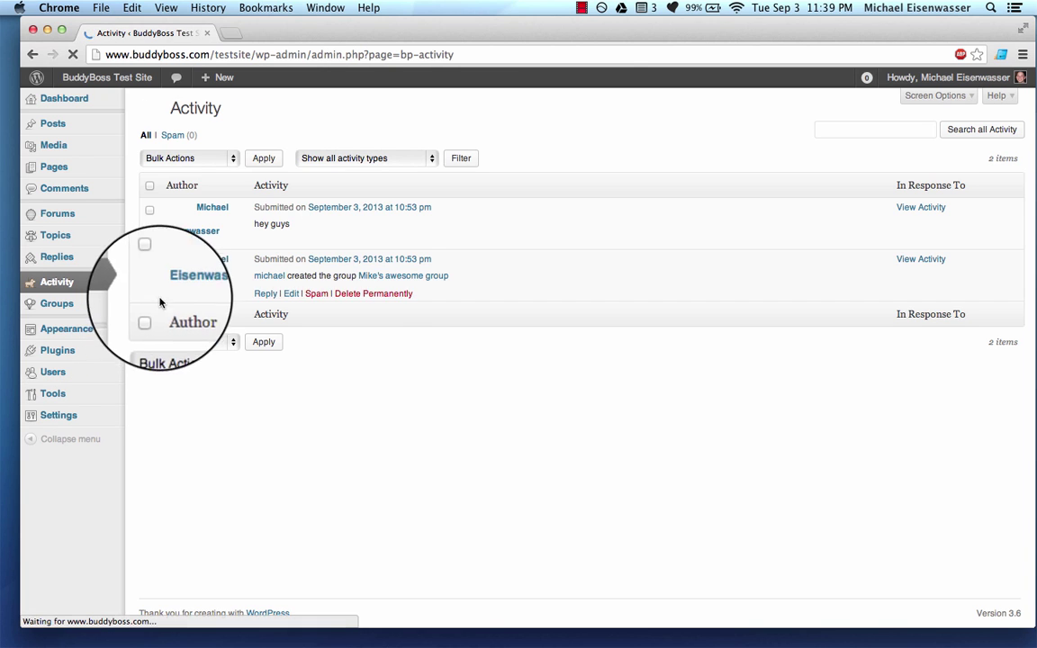
pyautogui.click(76, 316)
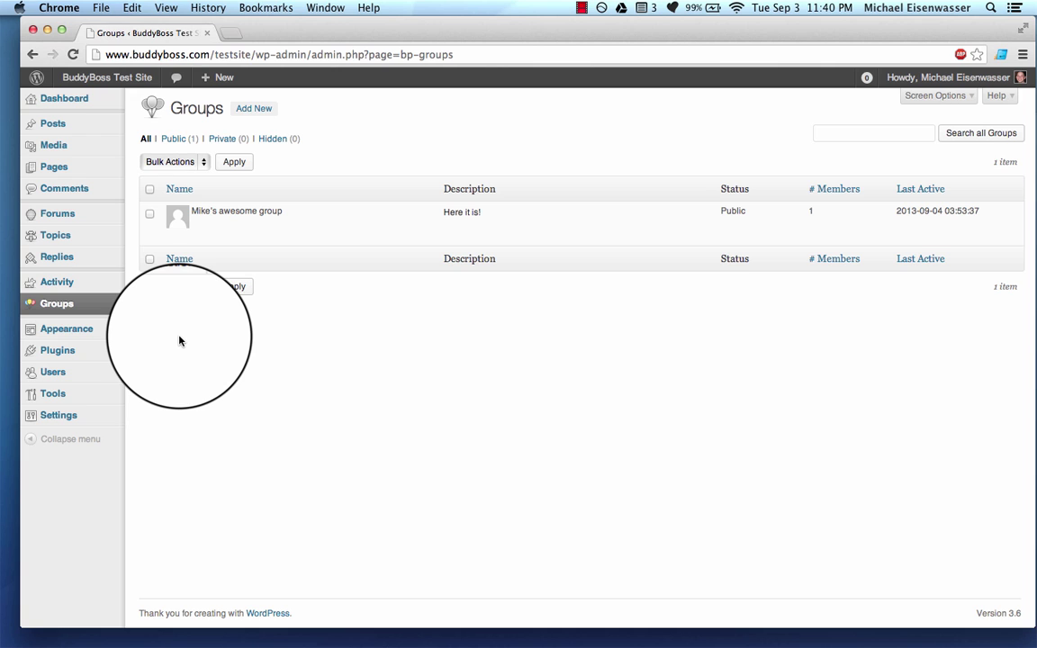
# - Create a page titled 'Forum Index' with the [bbp-forum-index] shortcode as its body and publish it
pyautogui.moveTo(102, 175)
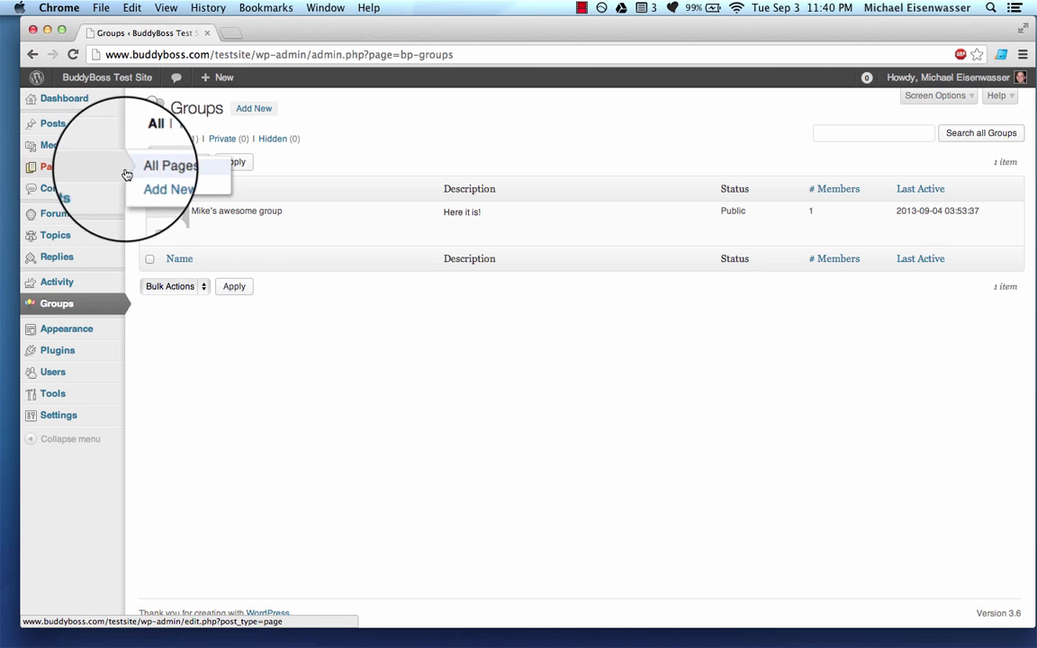
pyautogui.click(164, 188)
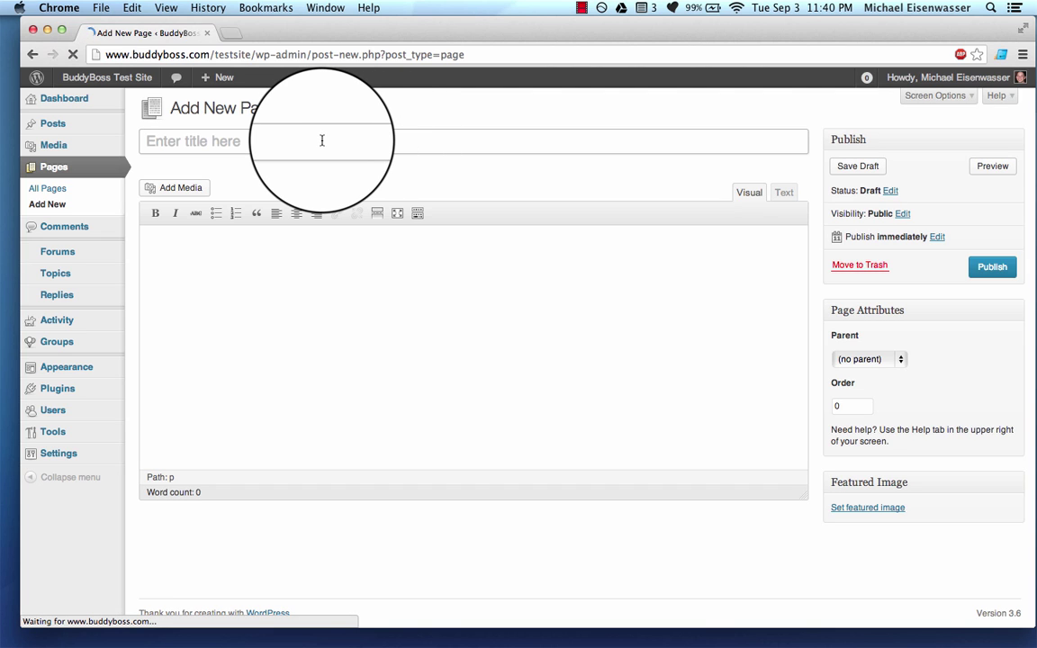
pyautogui.write('Fo')
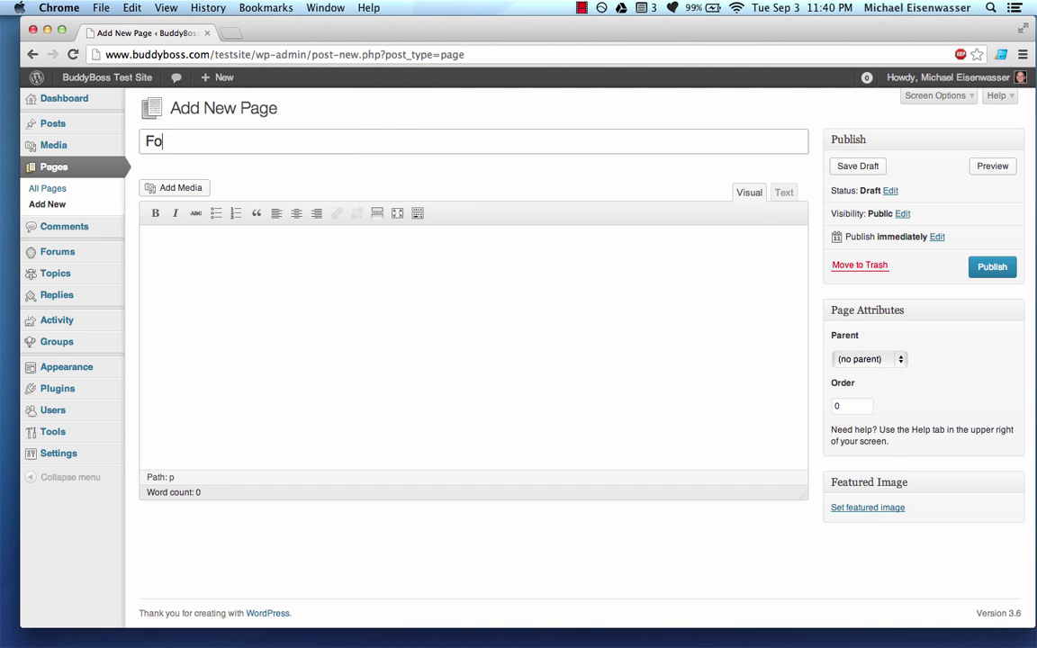
pyautogui.write('rum Index')
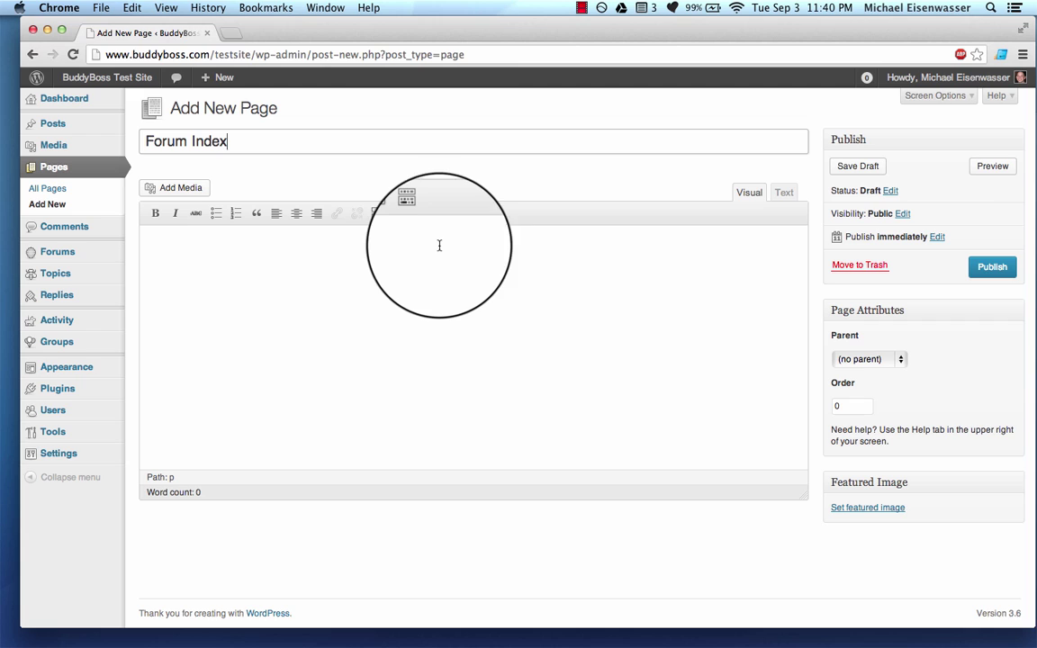
pyautogui.click(425, 258)
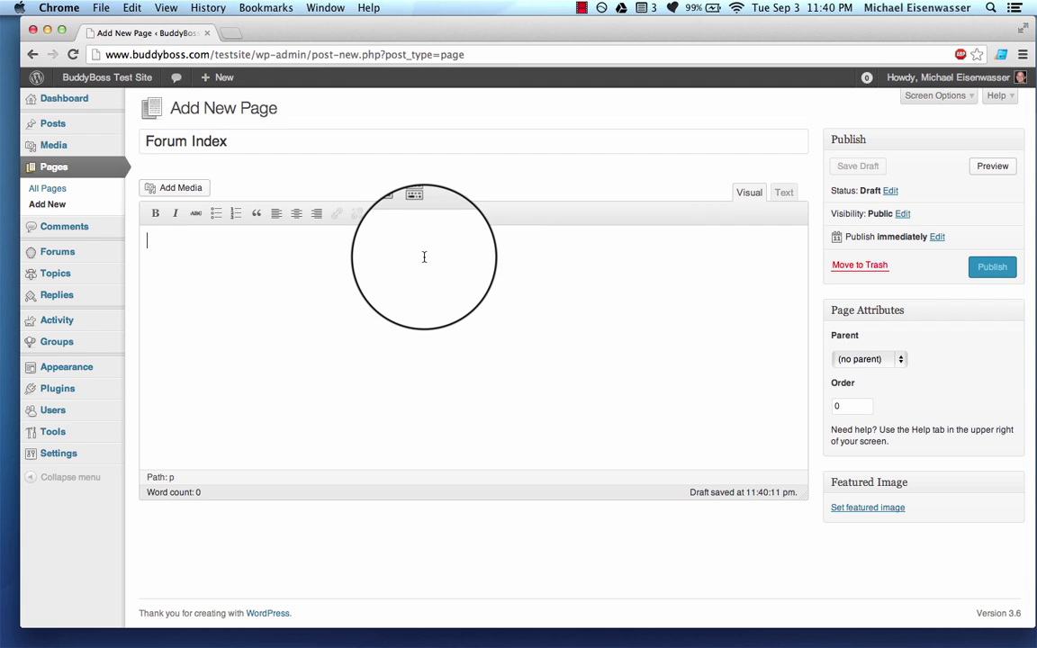
pyautogui.write('This is the forum index.')
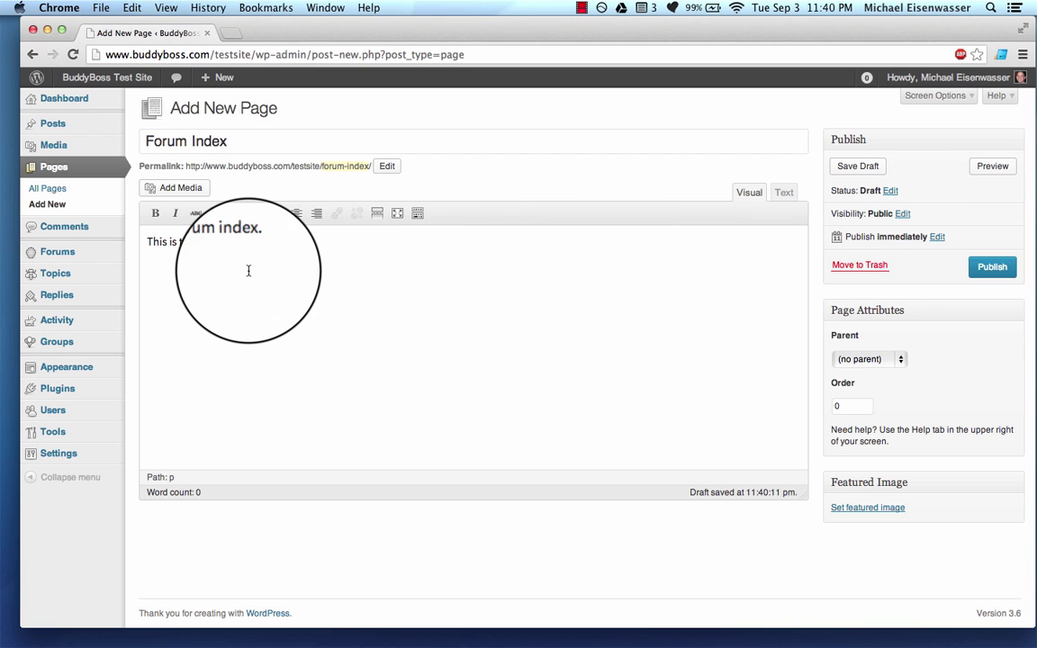
pyautogui.press('BackSpace')
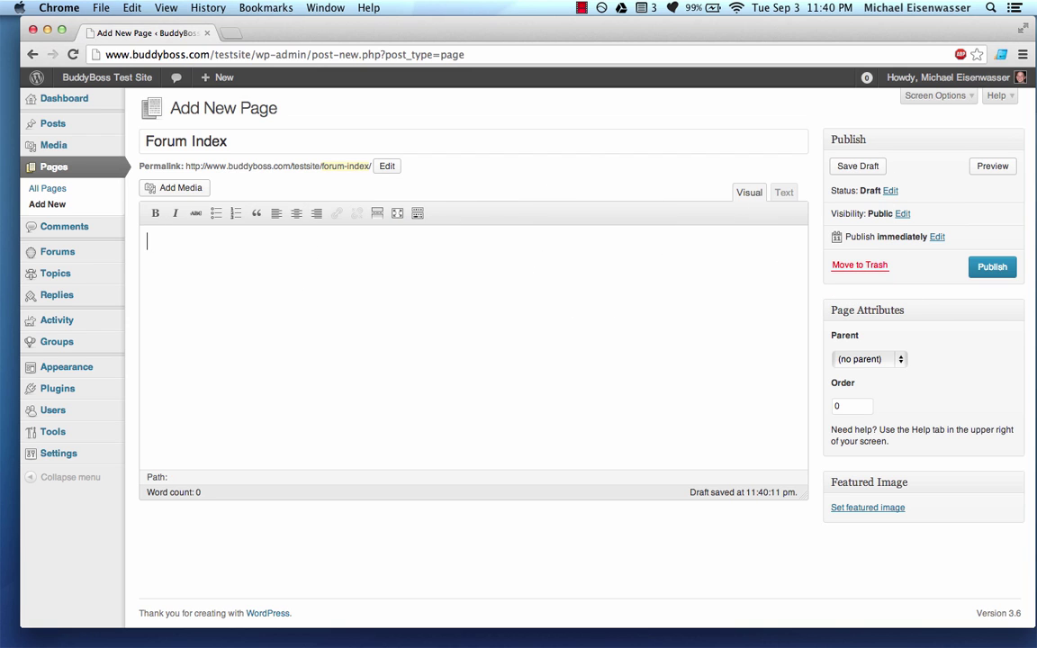
pyautogui.click(225, 270)
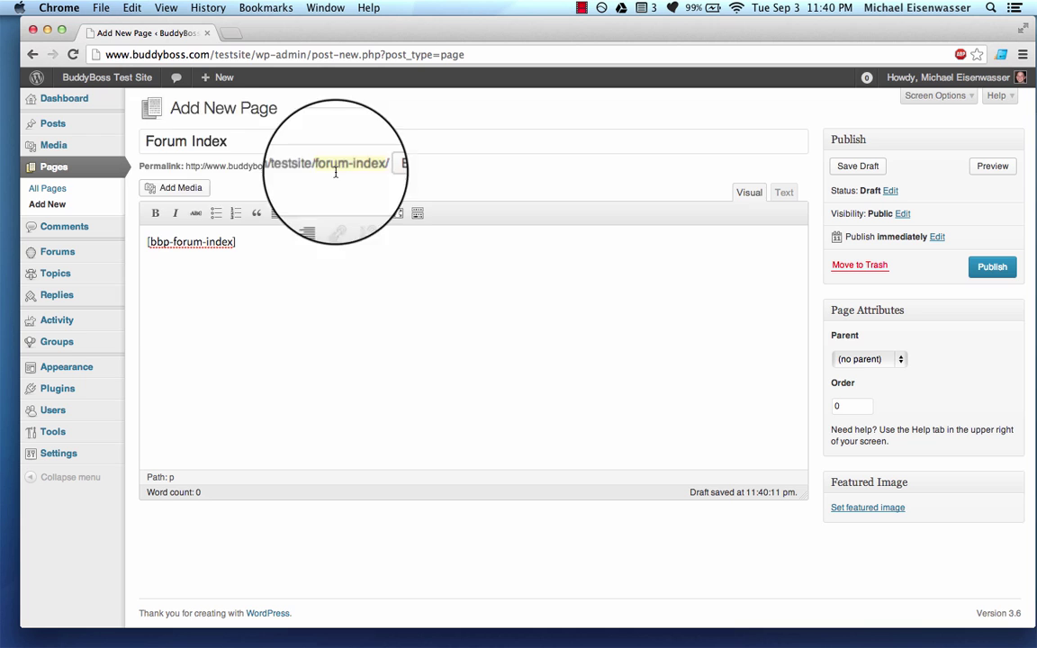
pyautogui.click(994, 270)
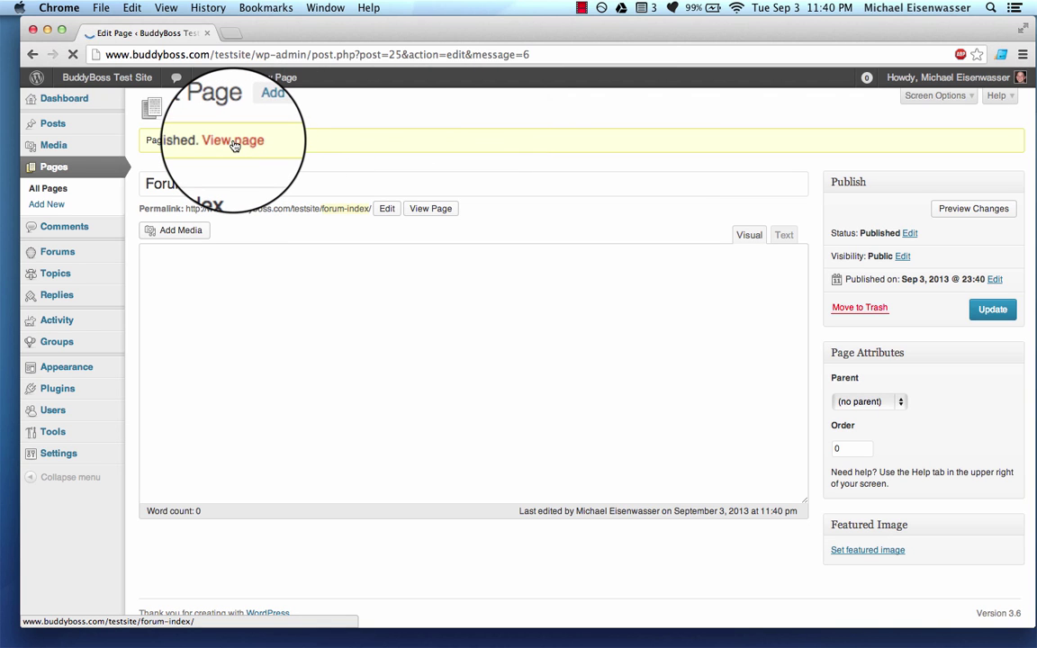
# - View the published Forum Index page on the live site
pyautogui.click(248, 32)
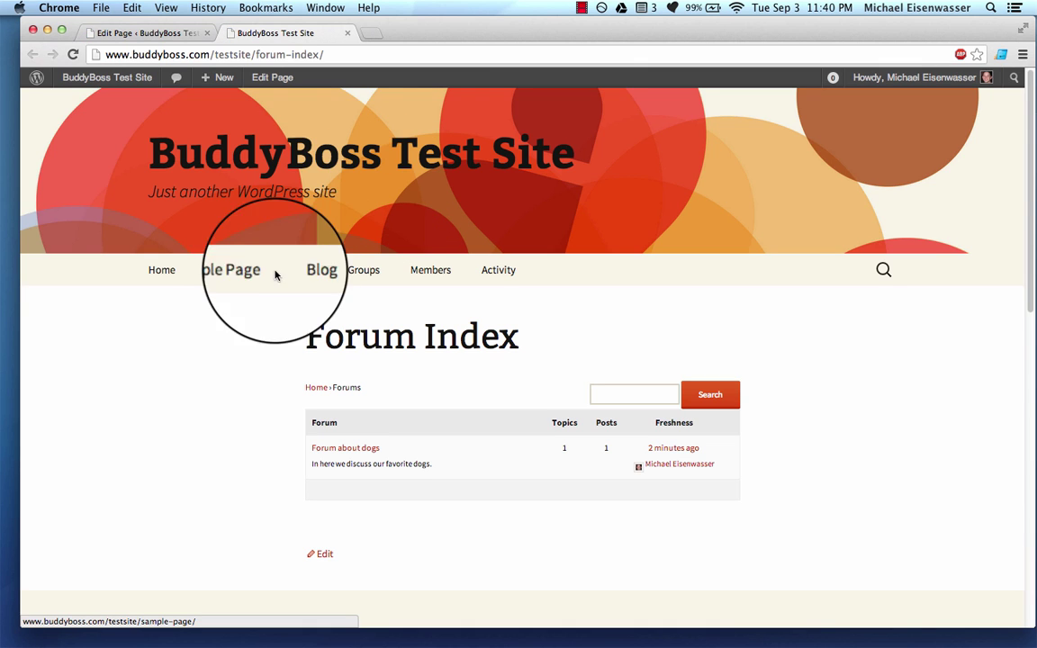
pyautogui.scroll(-3, 205, 411)
pyautogui.scroll(-5, 206, 411)
pyautogui.scroll(5, 206, 410)
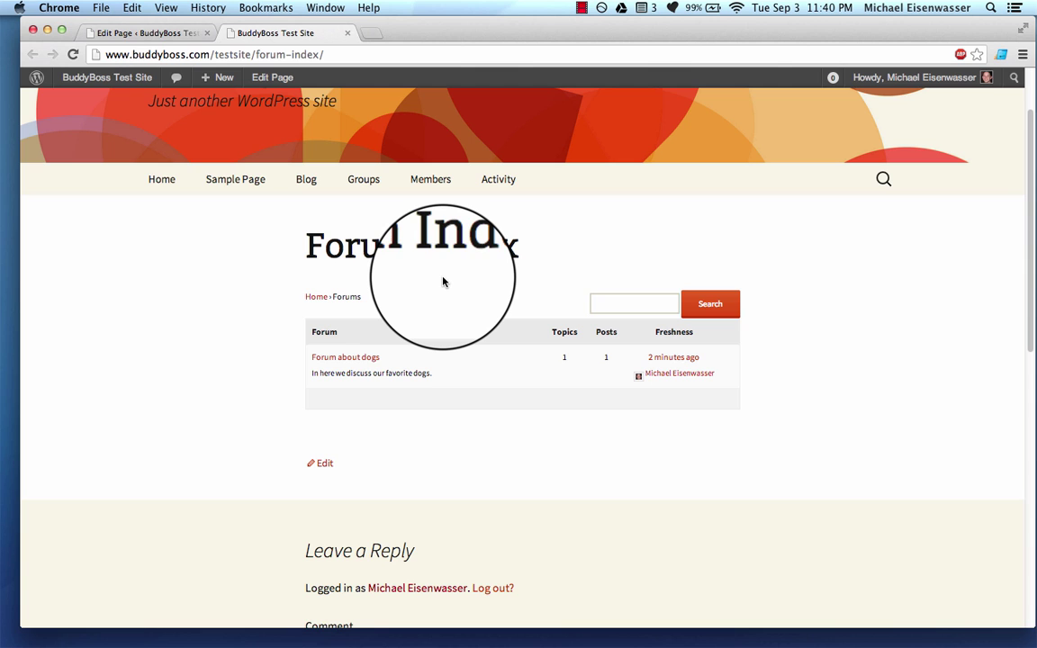
pyautogui.click(143, 33)
# - Add the Forum Index page to the Primary Menu, save the menu, and return to the live page
pyautogui.moveTo(101, 370)
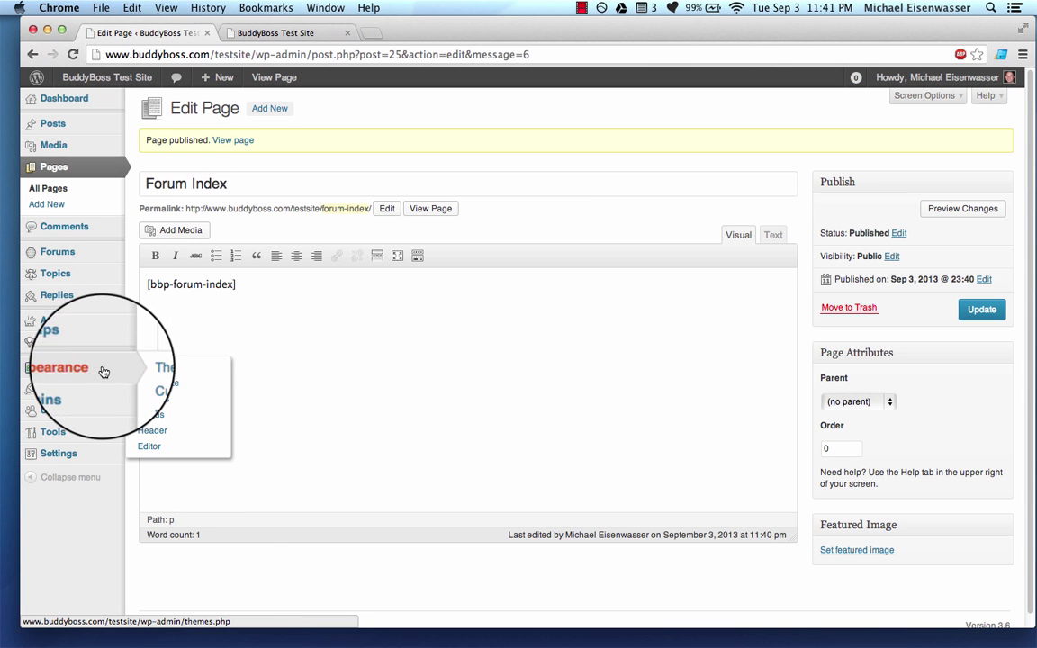
pyautogui.click(186, 424)
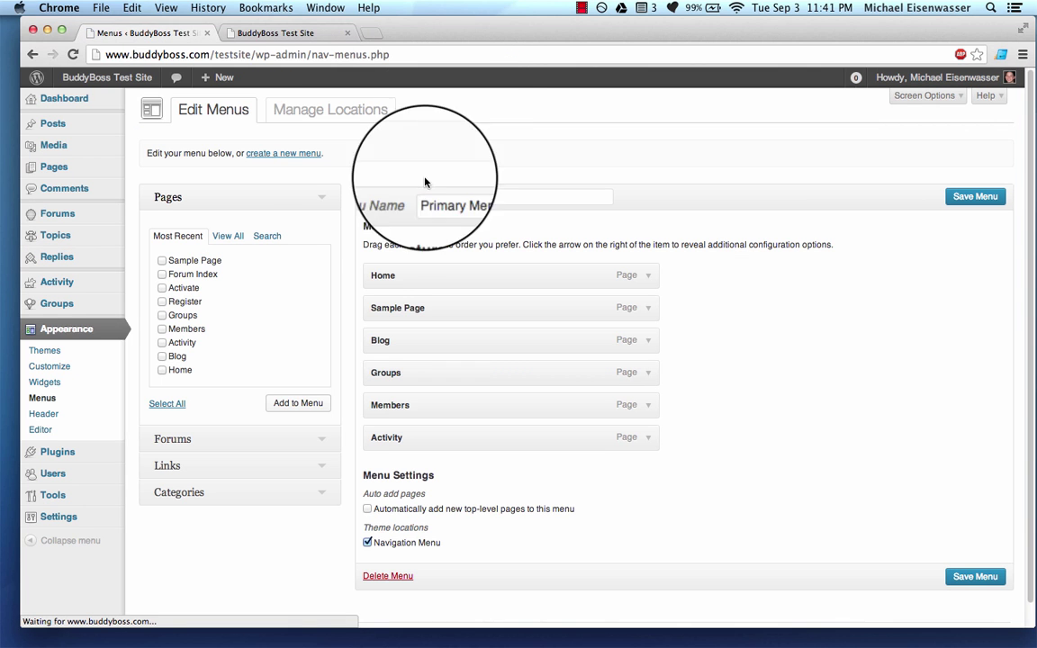
pyautogui.scroll(-3, 202, 333)
pyautogui.scroll(3, 202, 306)
pyautogui.click(203, 266)
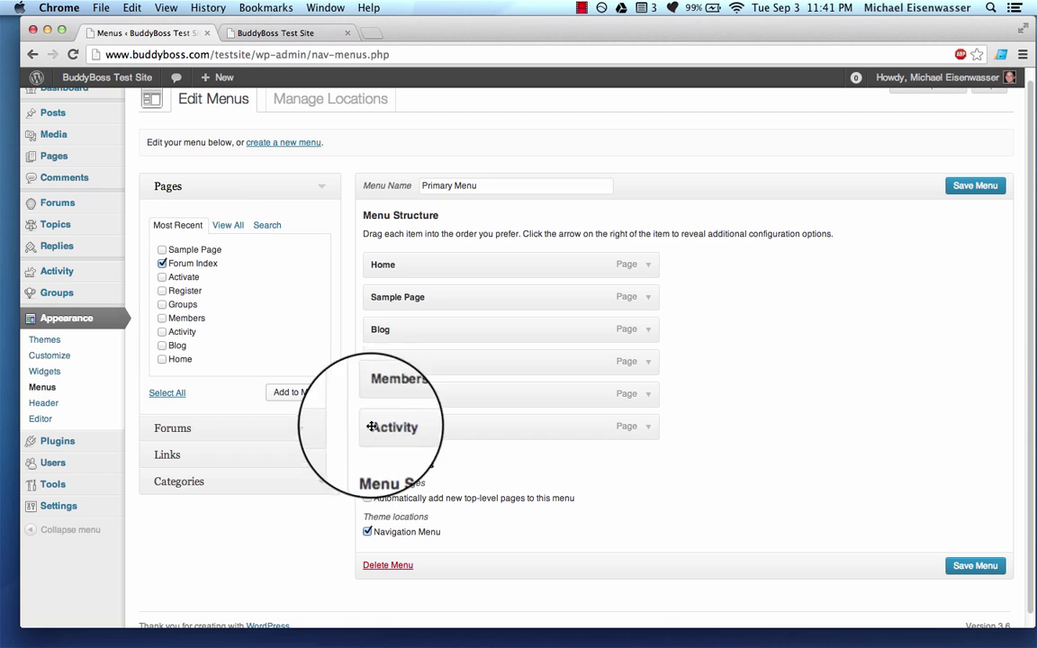
pyautogui.click(297, 392)
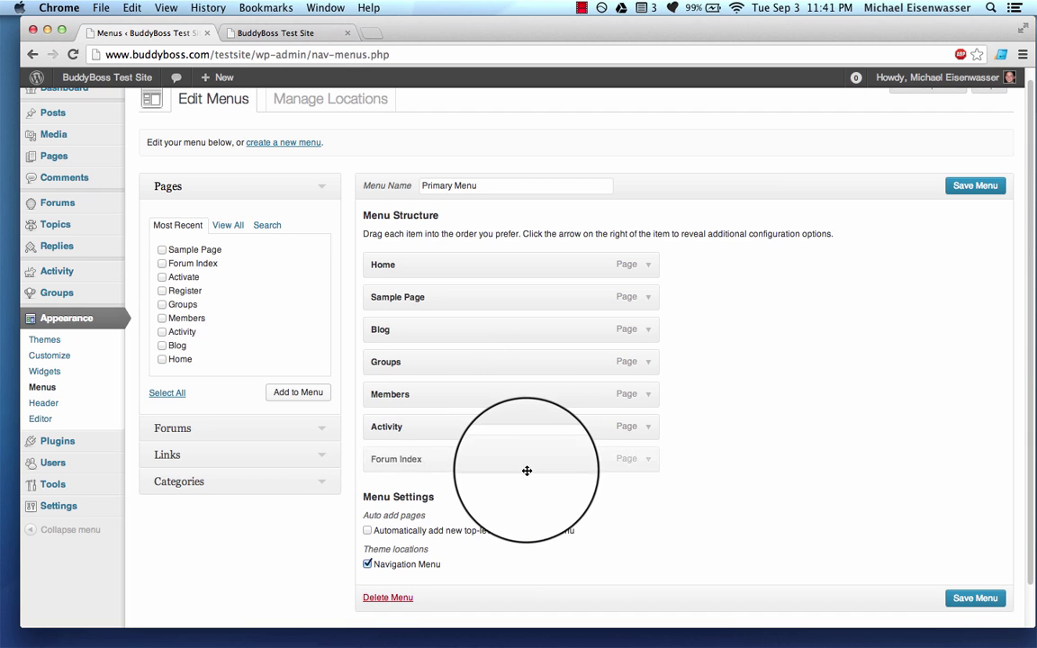
pyautogui.click(966, 188)
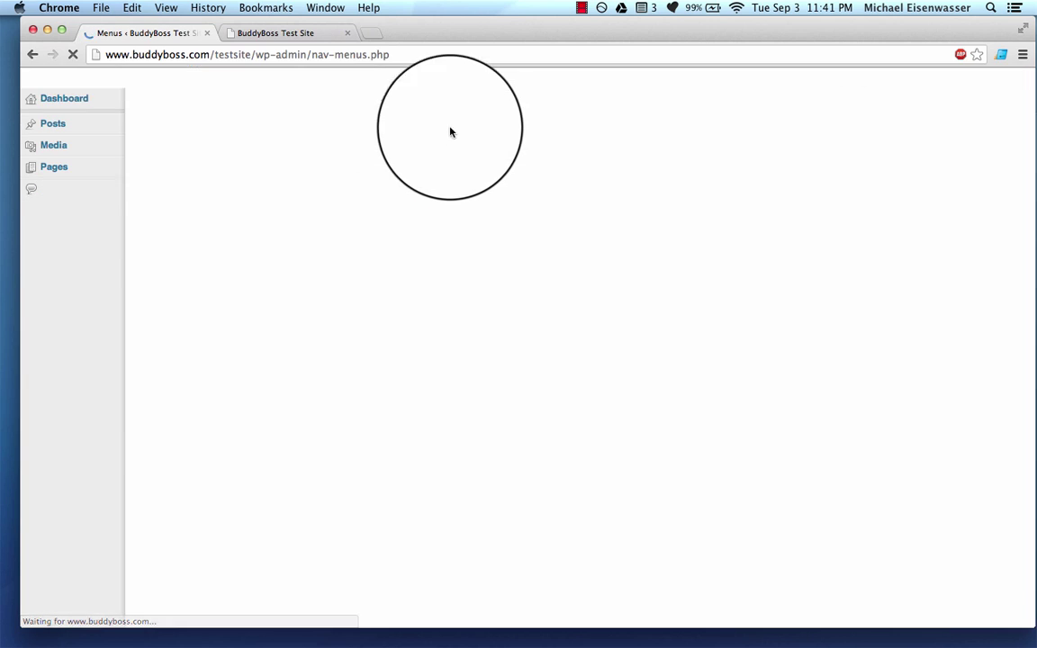
pyautogui.click(280, 32)
# - Reload the site and open Forum about dogs to see its 'Black labs are the best' topic
pyautogui.click(73, 54)
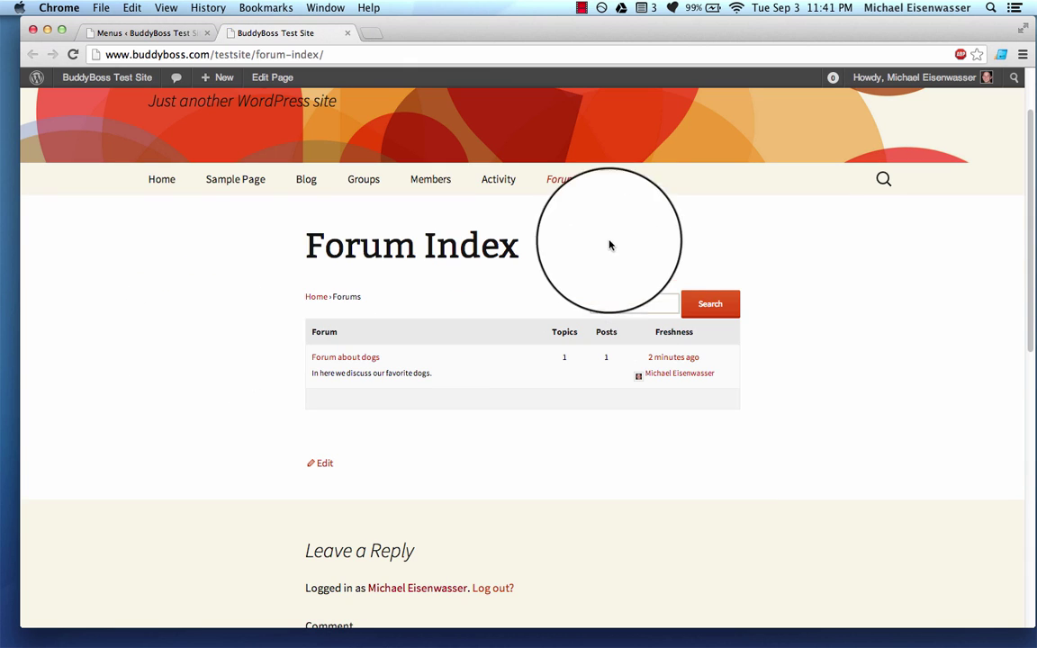
pyautogui.click(347, 357)
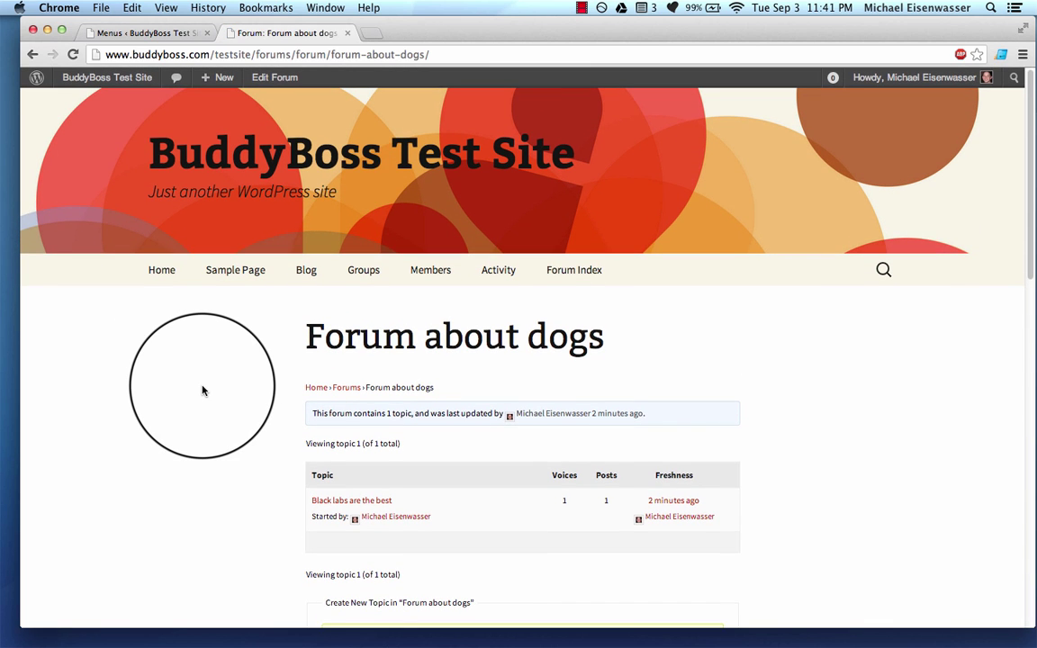
pyautogui.scroll(-2, 217, 386)
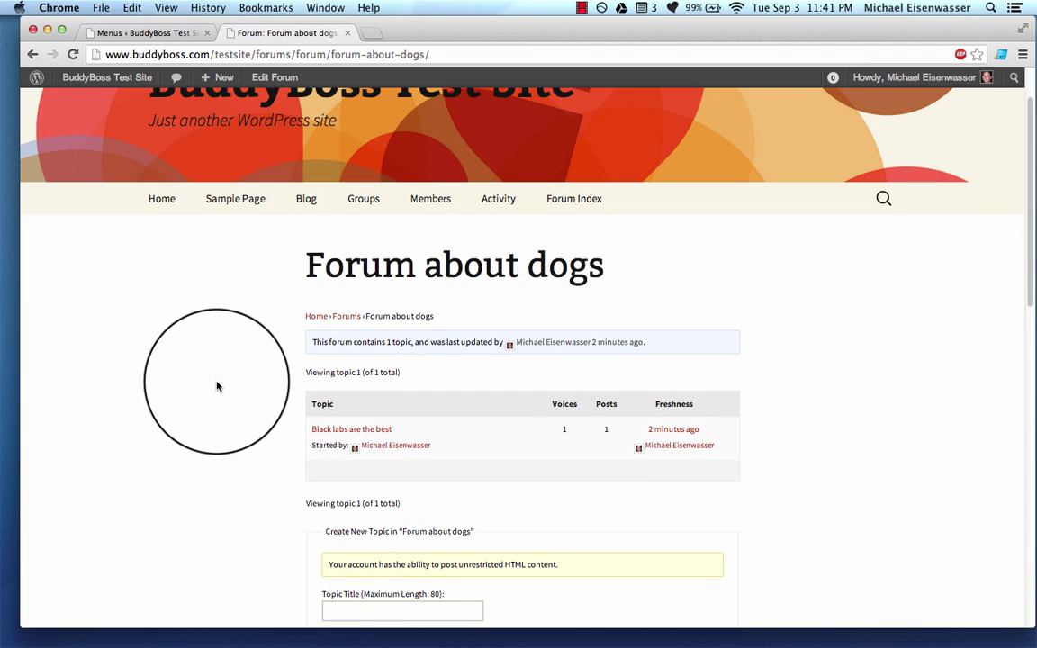
# - Open the site's only group and reach its Admin > Forum settings
pyautogui.click(360, 200)
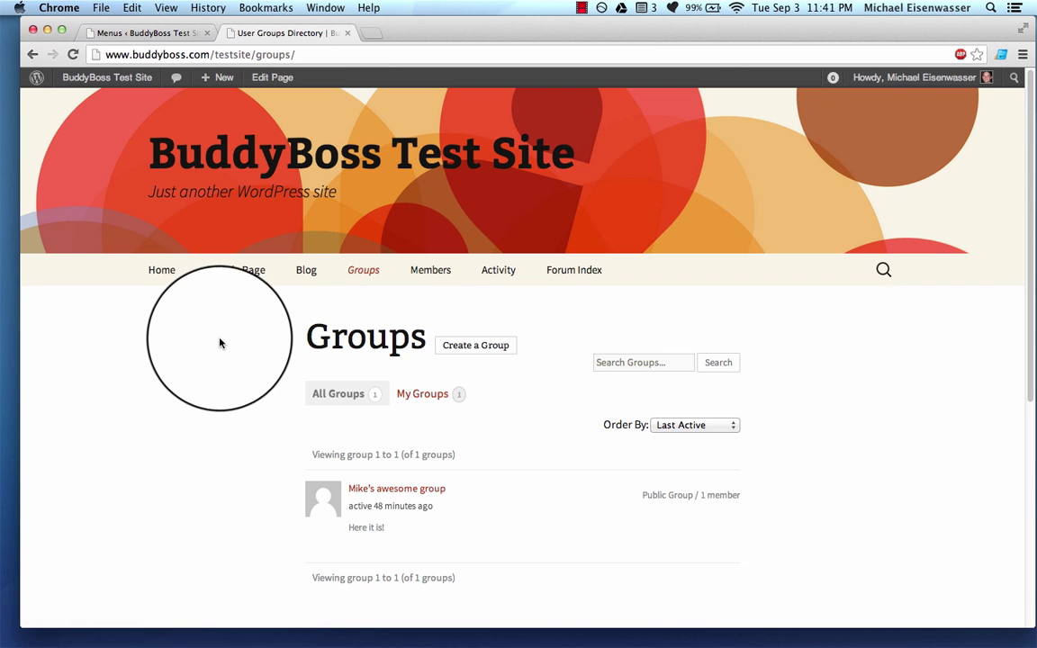
pyautogui.click(415, 456)
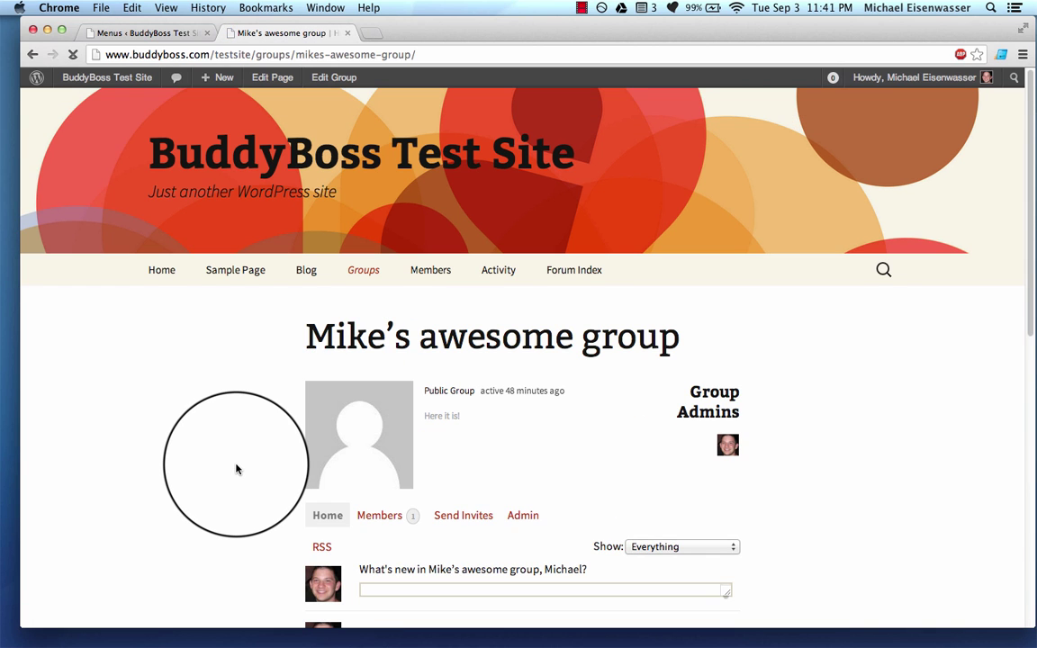
pyautogui.scroll(-5, 237, 468)
pyautogui.scroll(1, 237, 469)
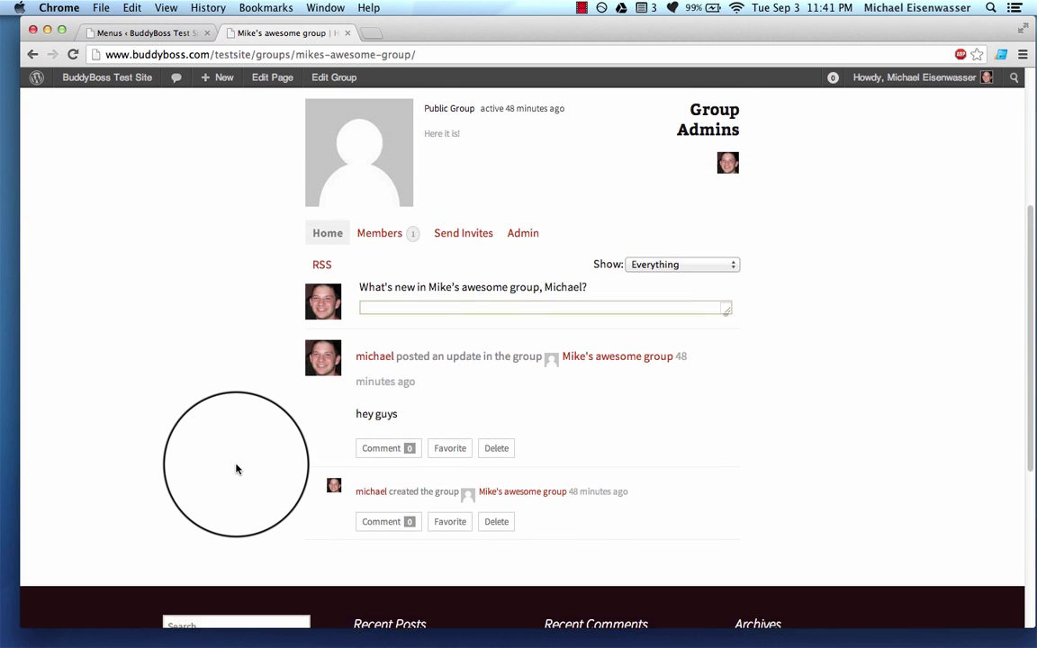
pyautogui.scroll(2, 236, 469)
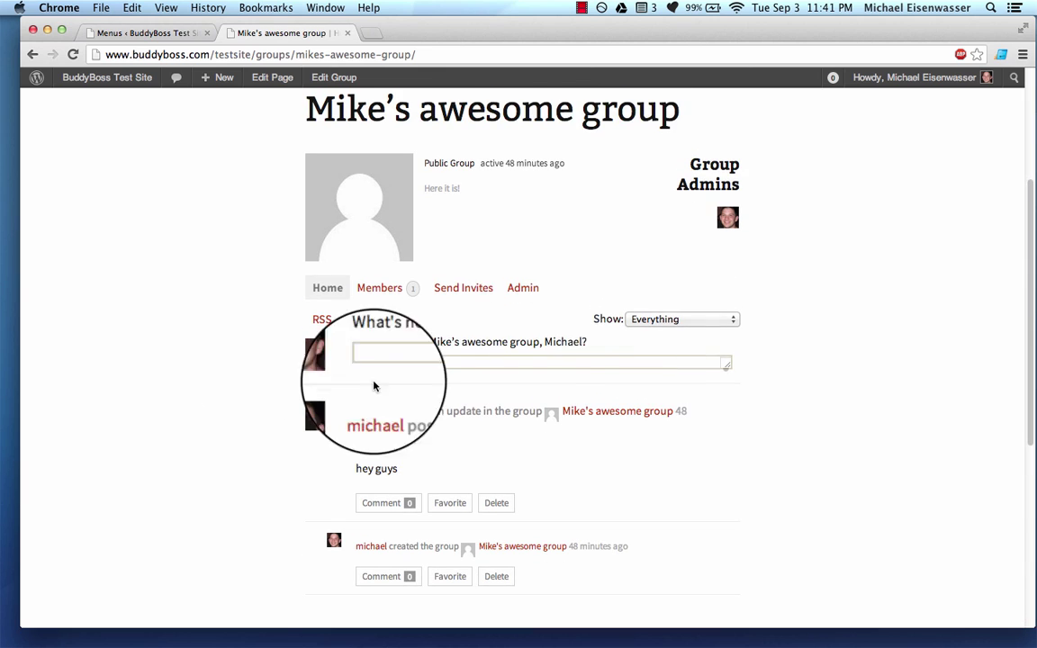
pyautogui.click(528, 290)
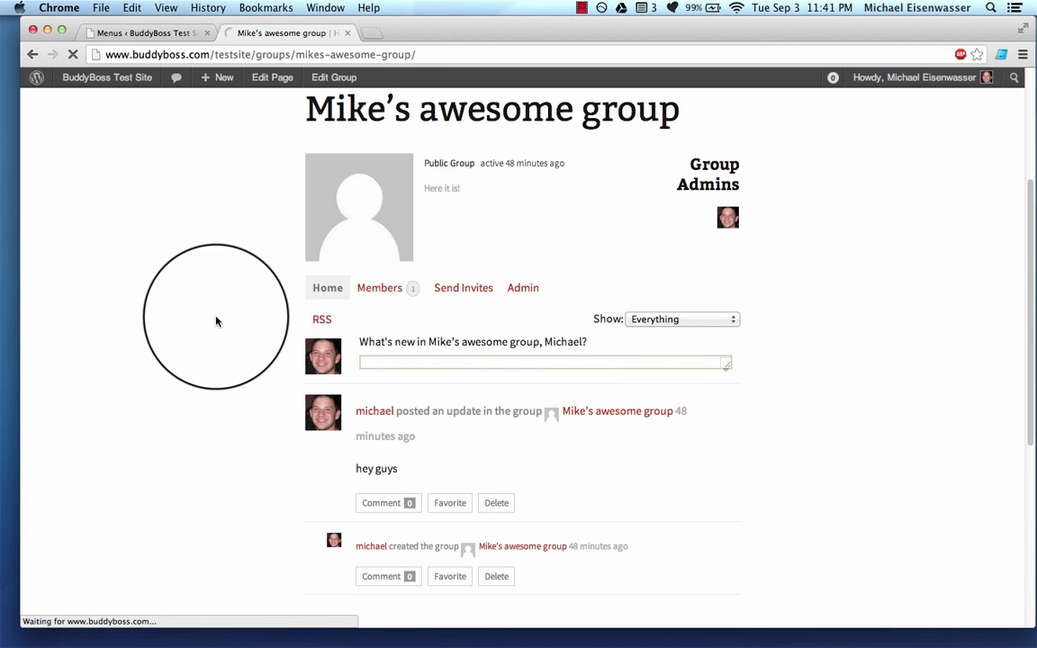
pyautogui.scroll(-4, 216, 403)
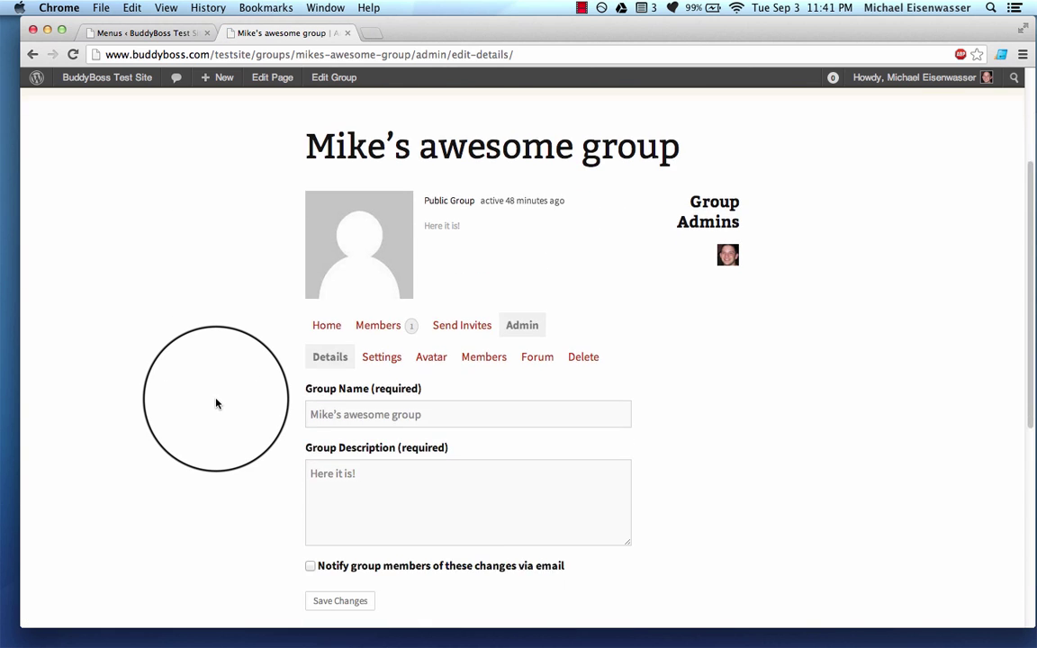
pyautogui.click(537, 353)
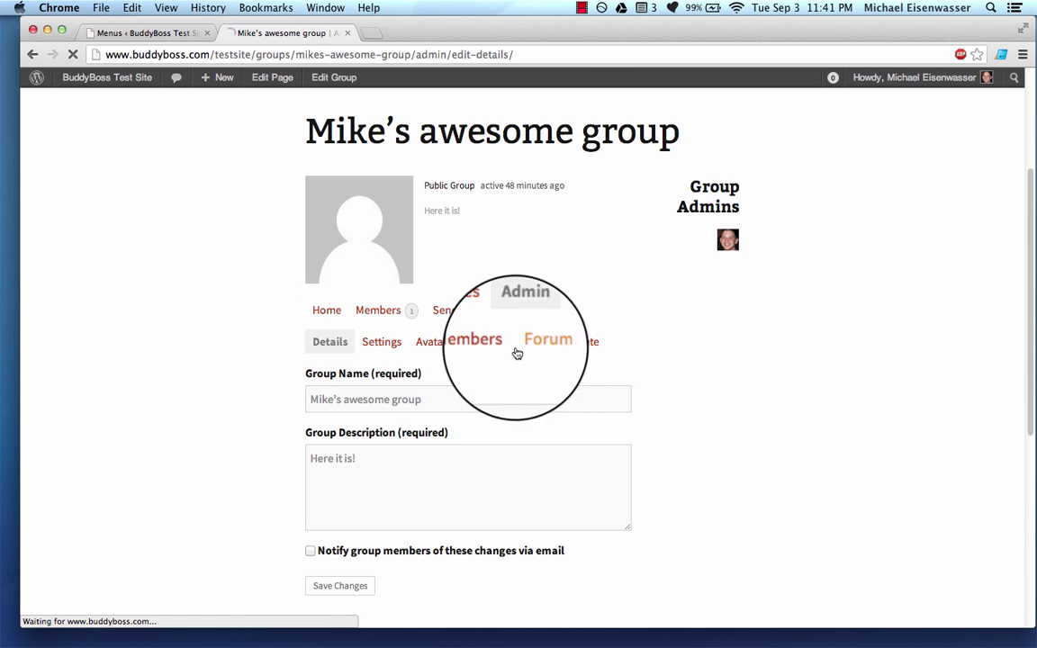
# - Enable a group forum, attach 'Forum about dogs' to it, and save the settings
pyautogui.scroll(-6, 219, 385)
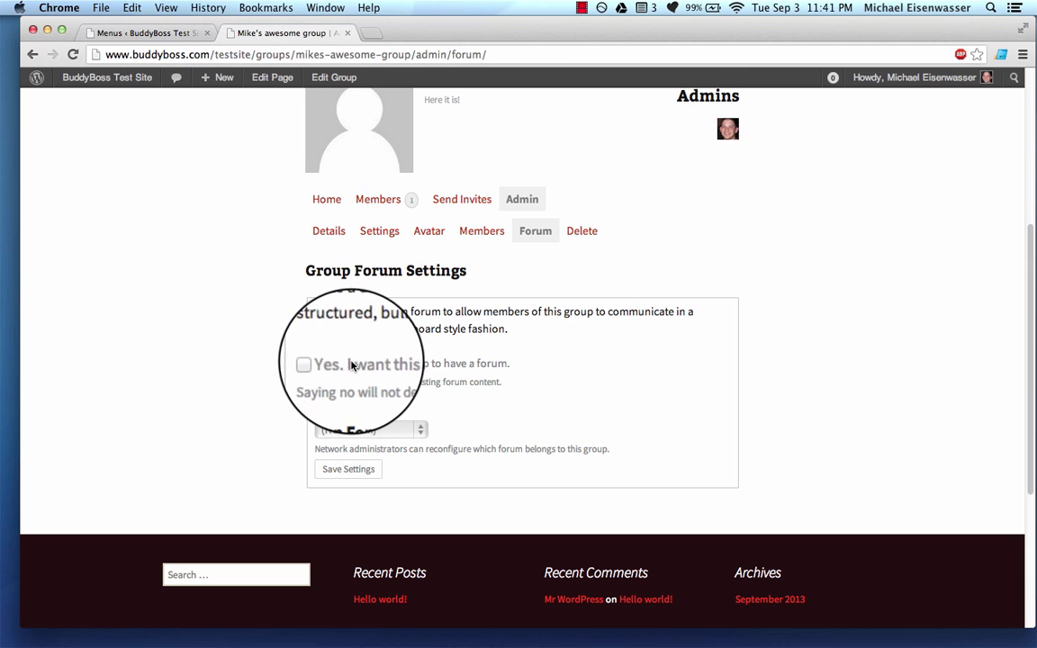
pyautogui.click(349, 365)
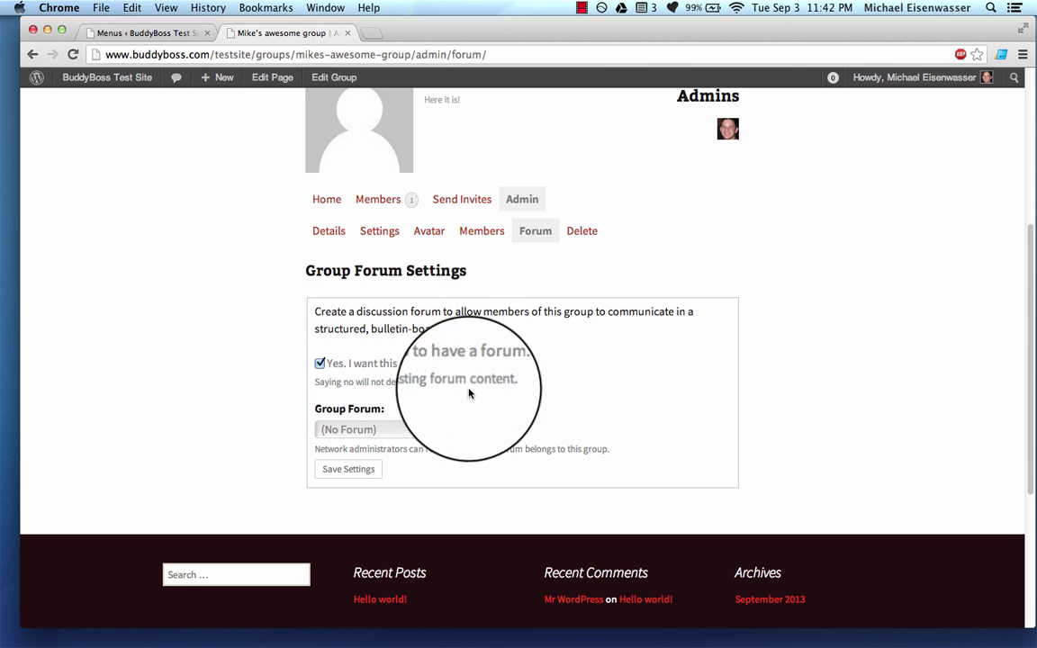
pyautogui.click(419, 429)
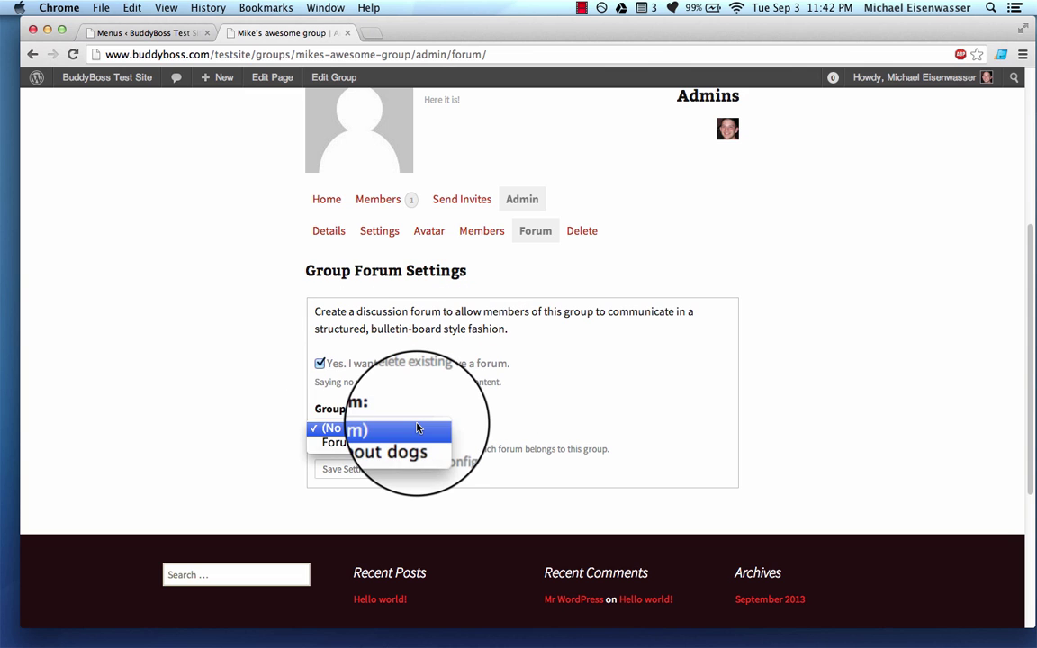
pyautogui.click(420, 443)
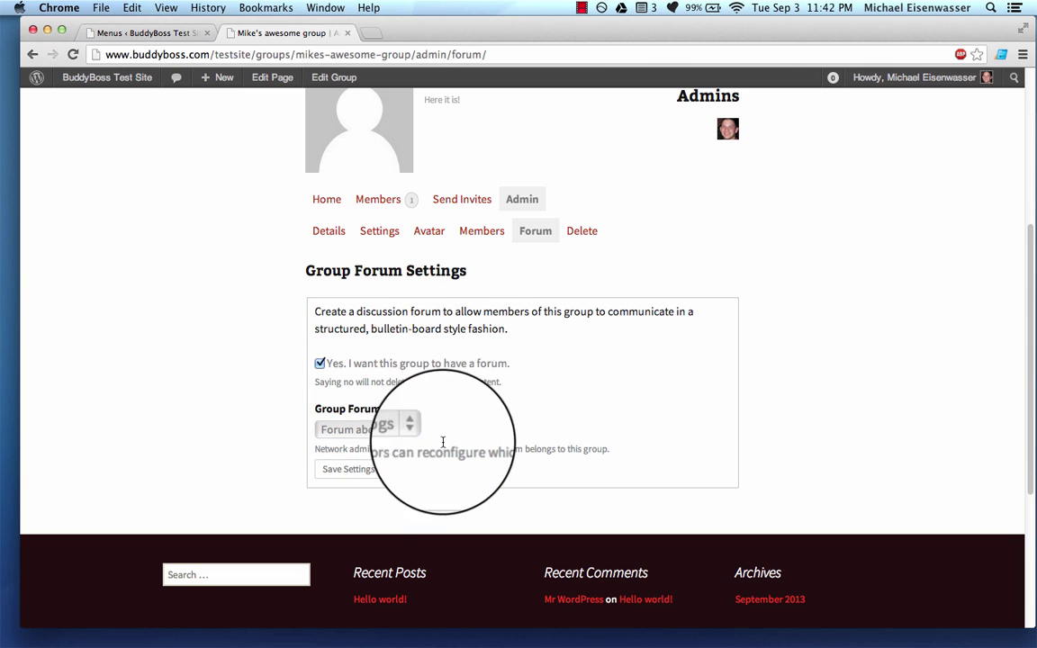
pyautogui.click(352, 469)
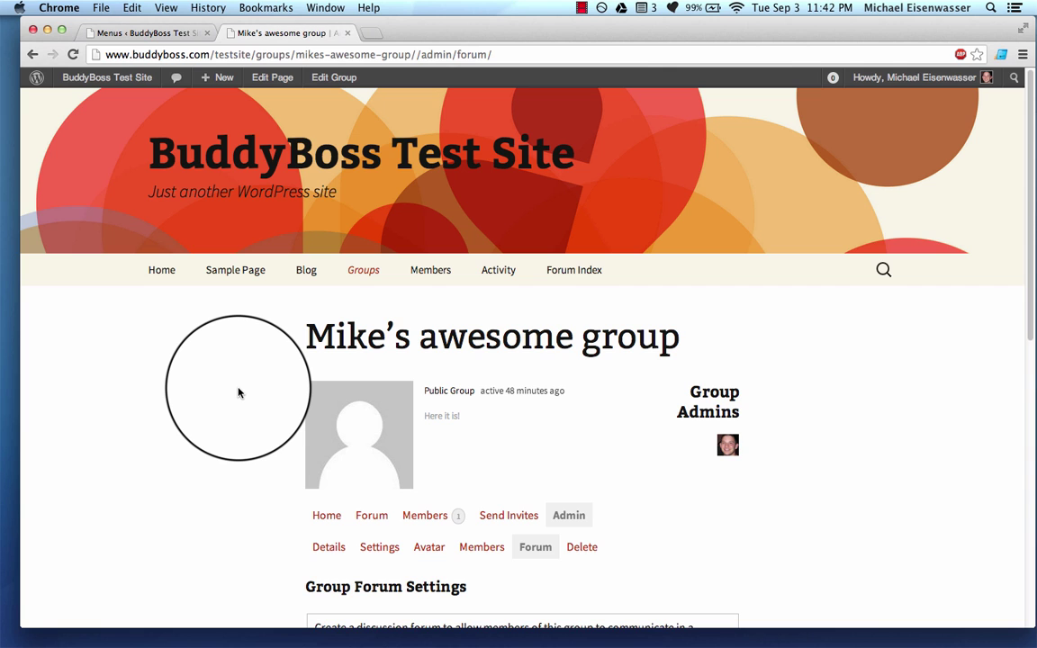
# - Confirm the group's Forum tab lists Forum about dogs with its topic 'Black labs are the best'
pyautogui.scroll(-5, 238, 393)
pyautogui.scroll(3, 239, 393)
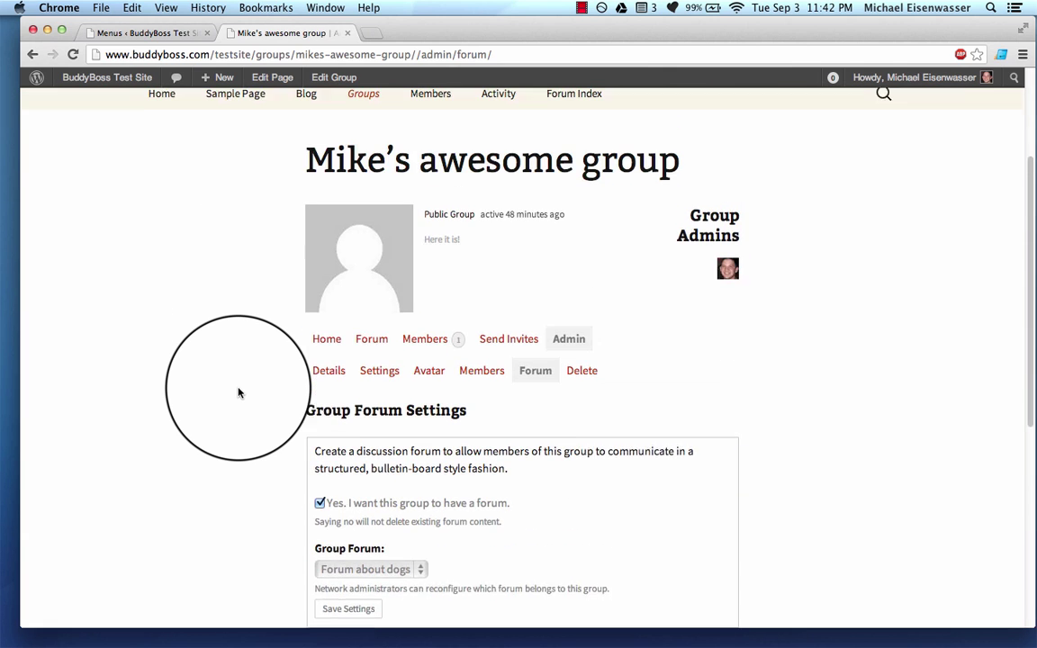
pyautogui.click(329, 353)
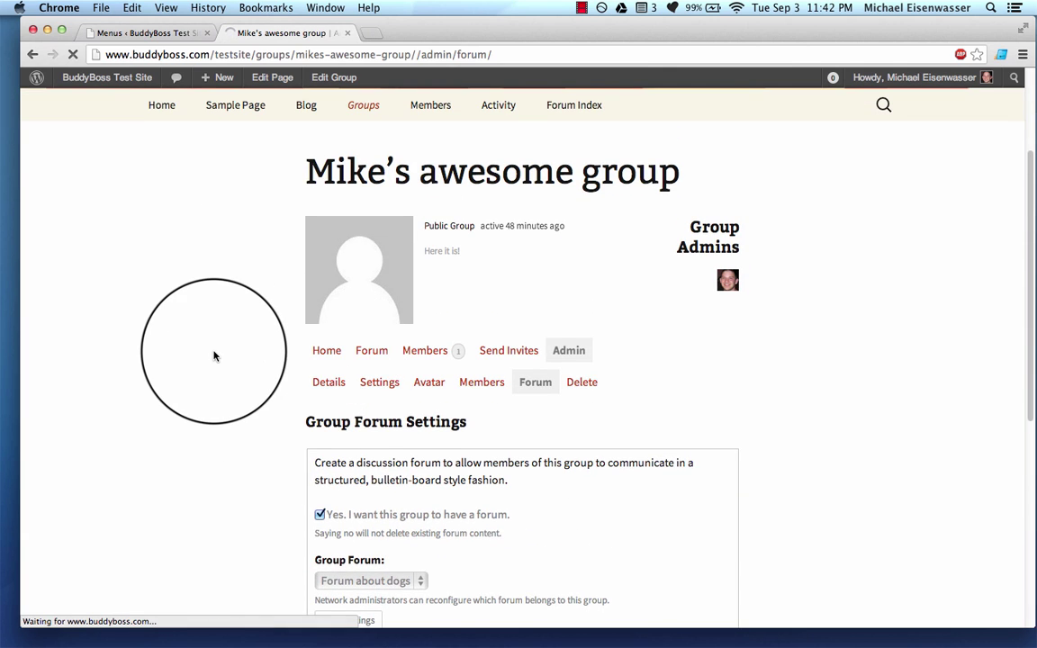
pyautogui.scroll(-3, 270, 333)
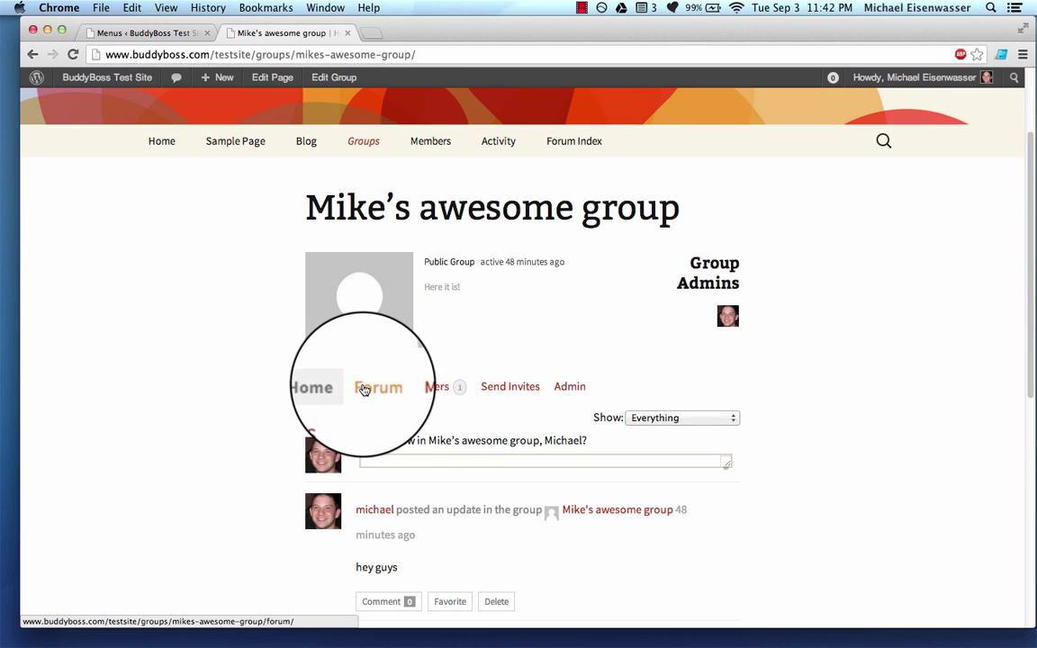
pyautogui.click(364, 389)
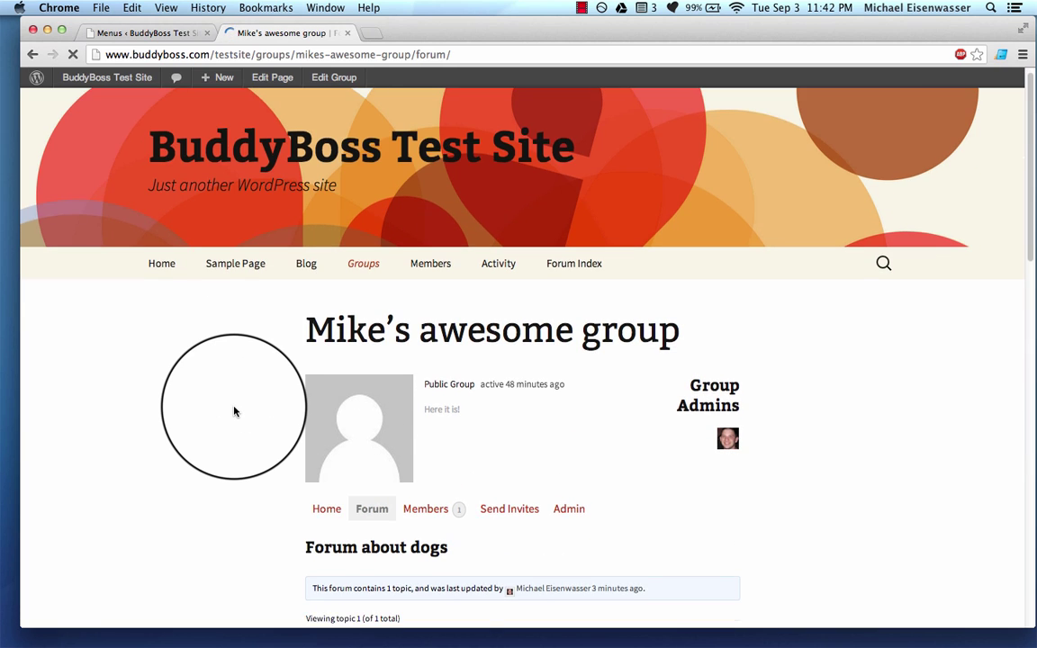
pyautogui.scroll(-5, 234, 412)
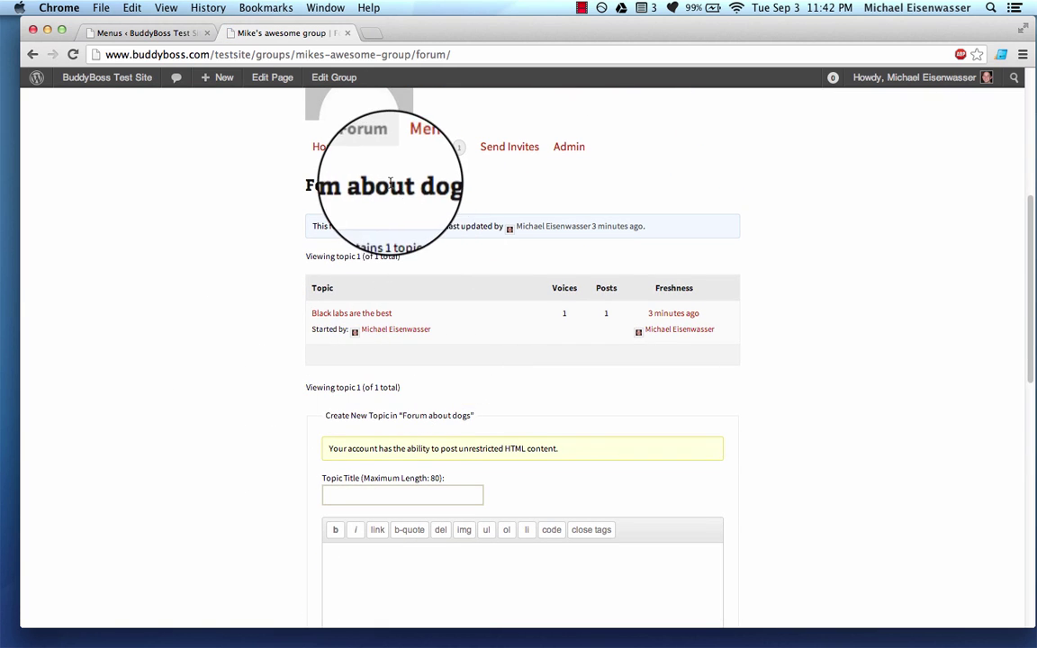
pyautogui.scroll(3, 252, 283)
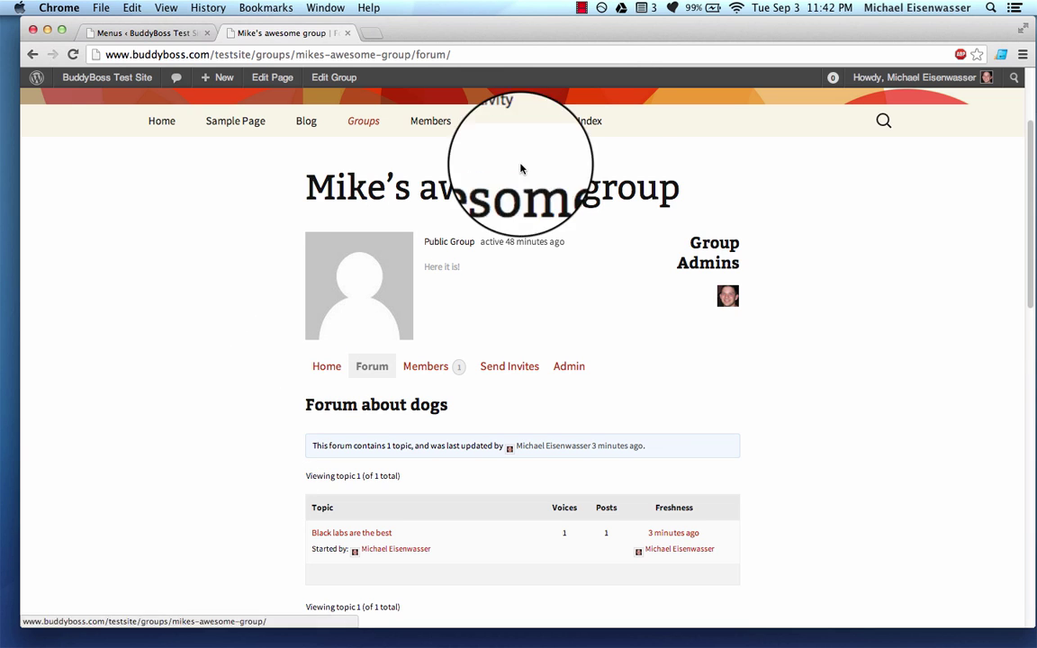
pyautogui.click(573, 120)
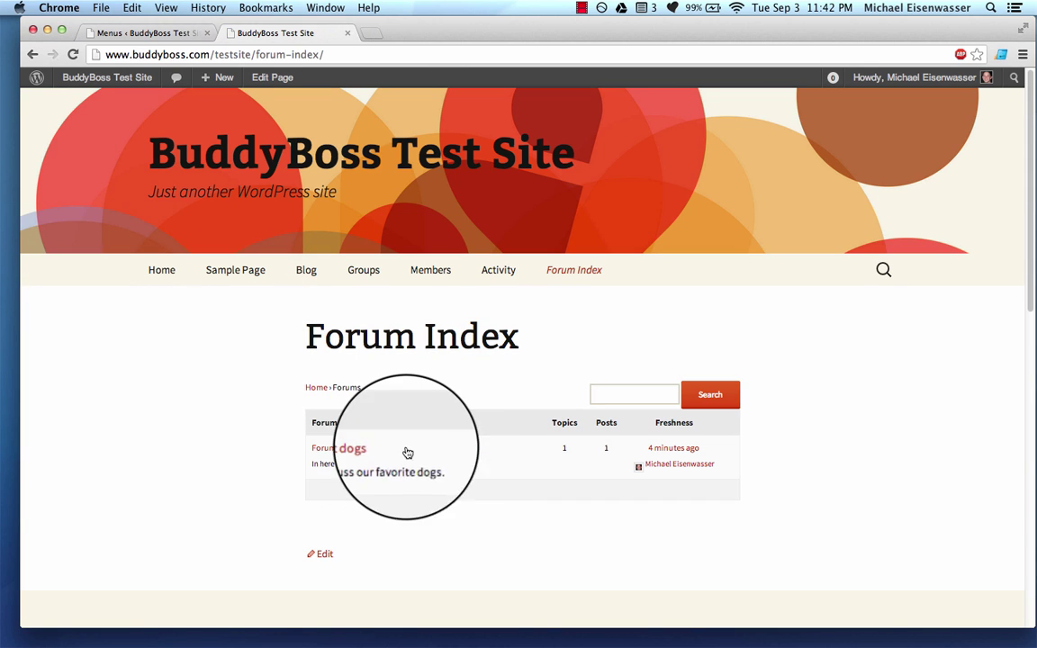
pyautogui.click(360, 447)
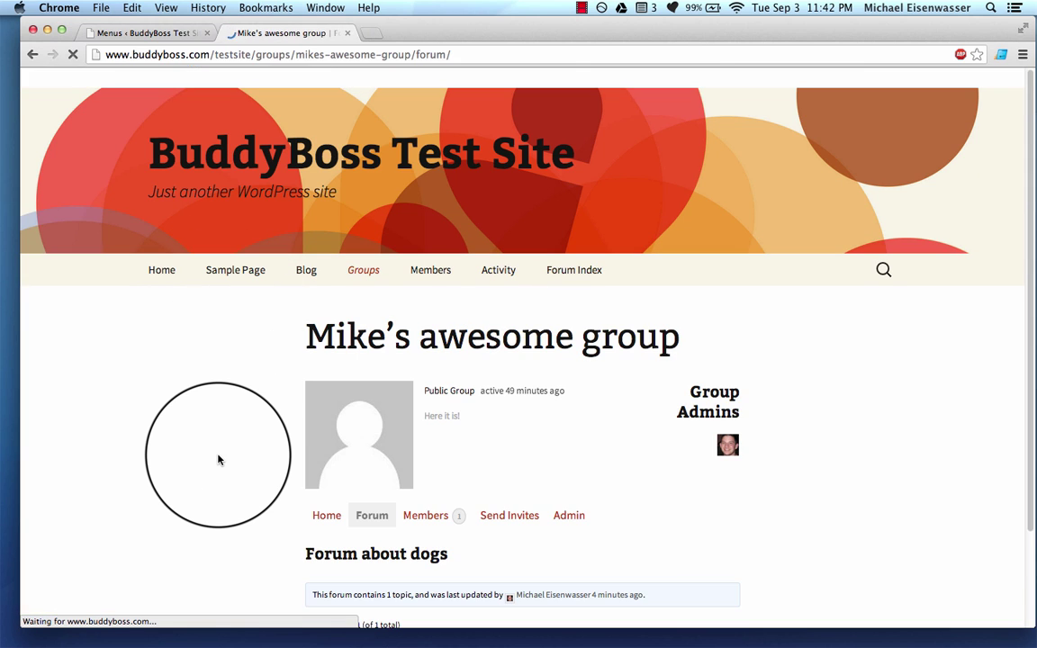
pyautogui.scroll(-4, 195, 409)
pyautogui.scroll(-1, 198, 411)
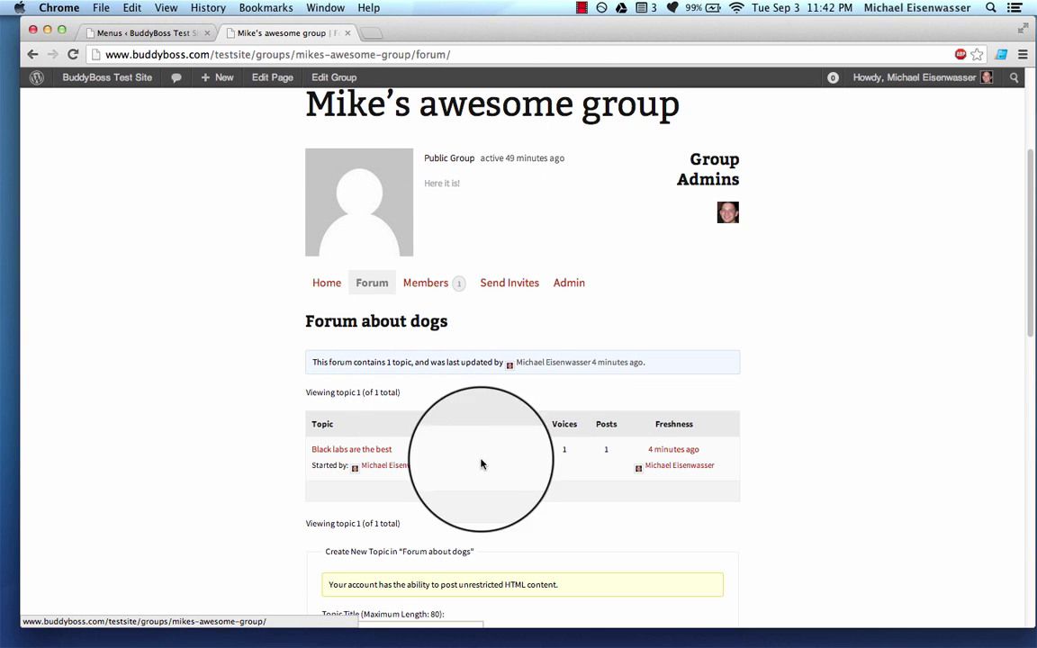
pyautogui.scroll(5, 176, 338)
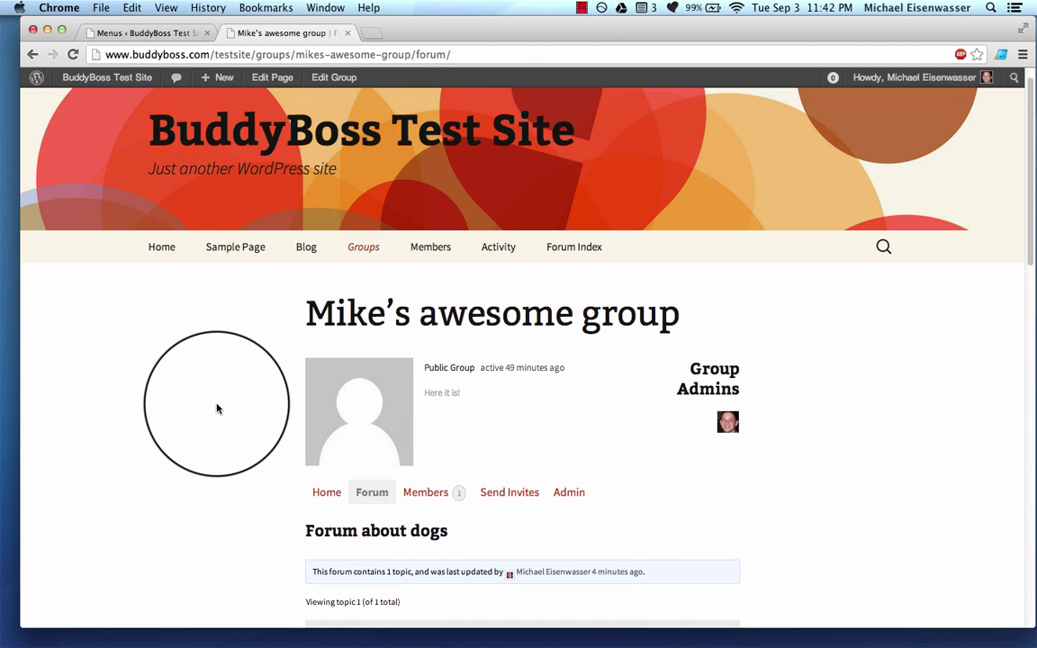